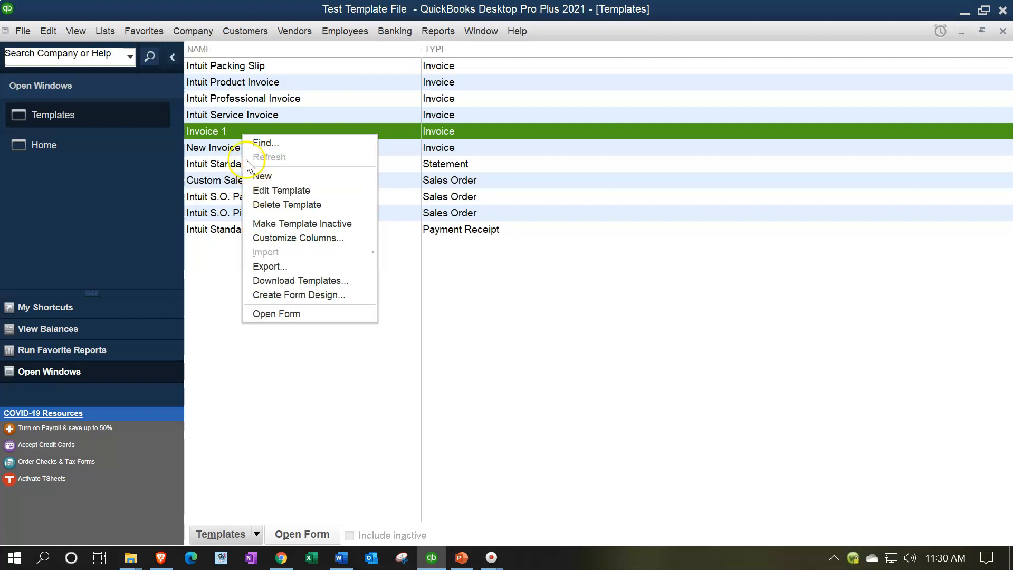
Open the Invoice 1 template for editing and bring up its layout in the Layout Designer
double_click(221, 137)
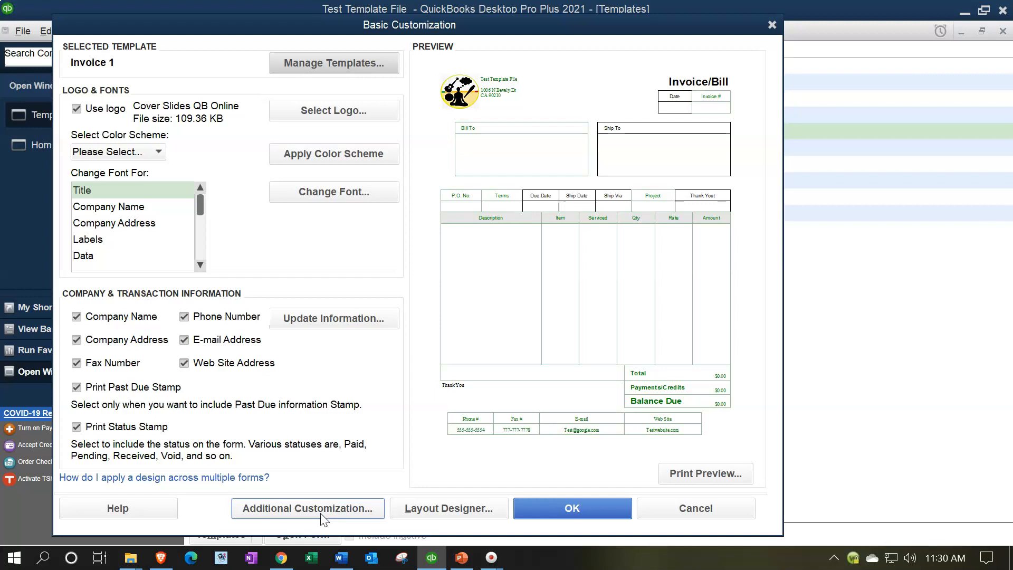
left_click(440, 507)
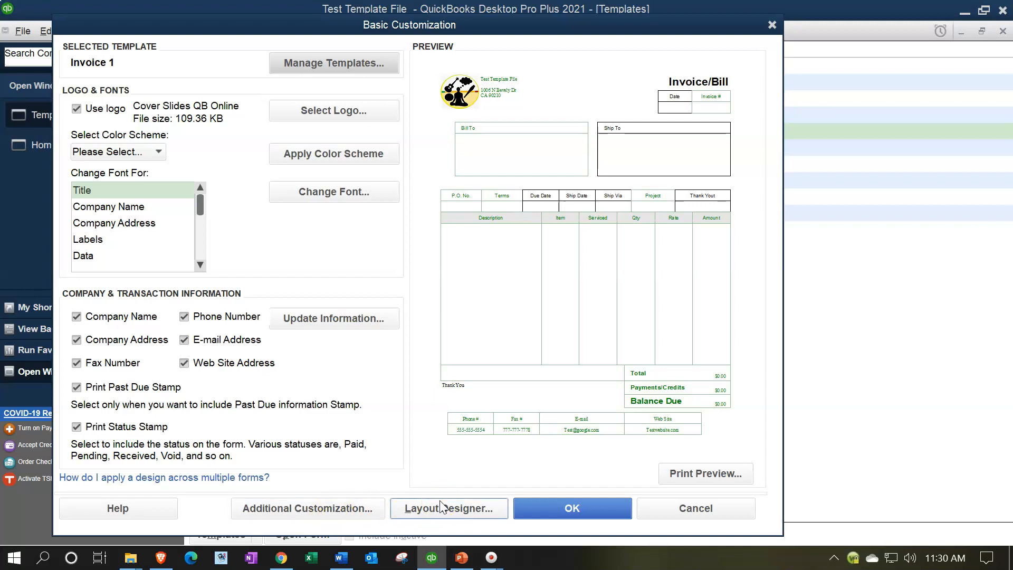
left_click(435, 509)
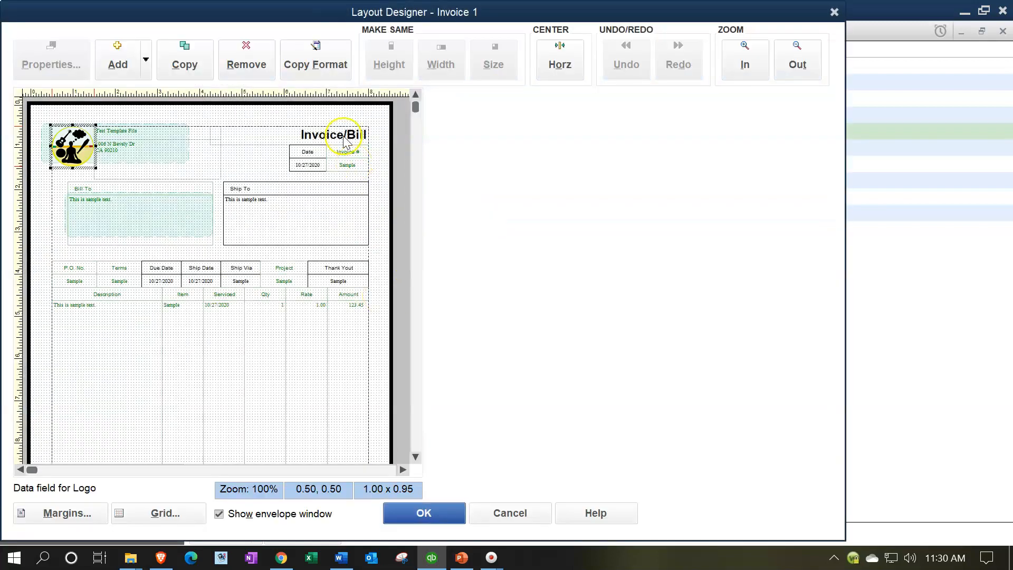
left_click(325, 125)
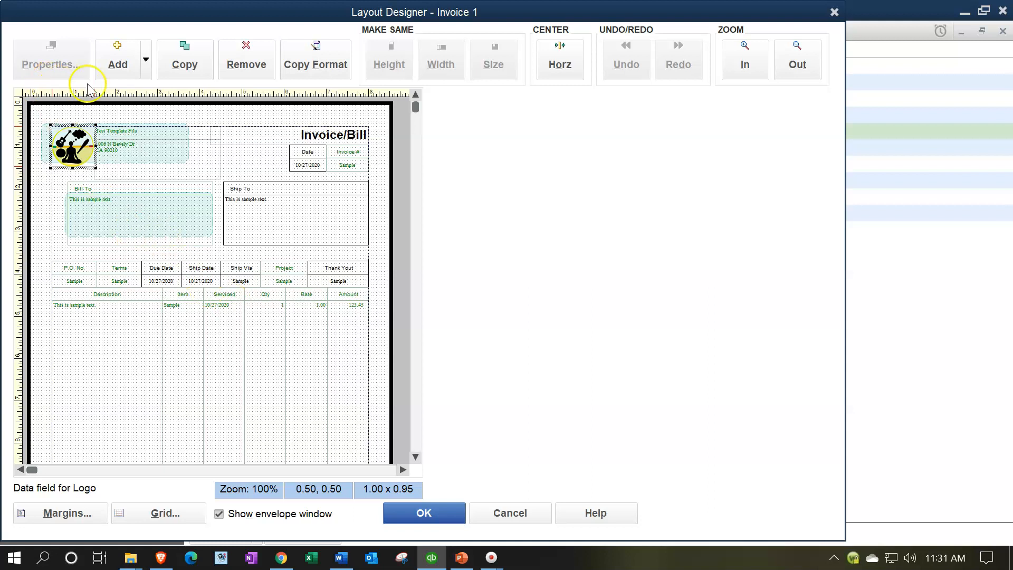
left_click(144, 53)
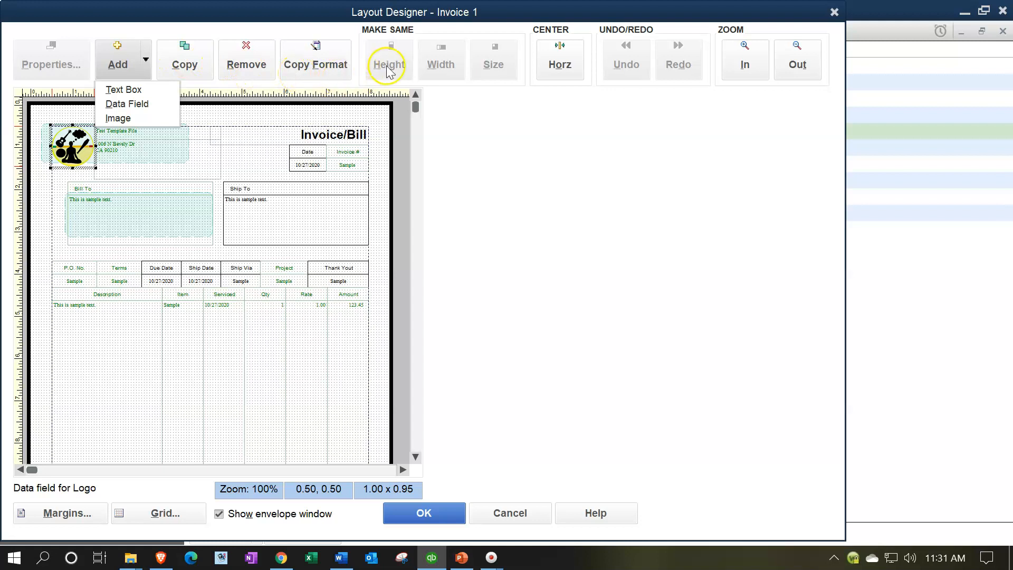
left_click(247, 175)
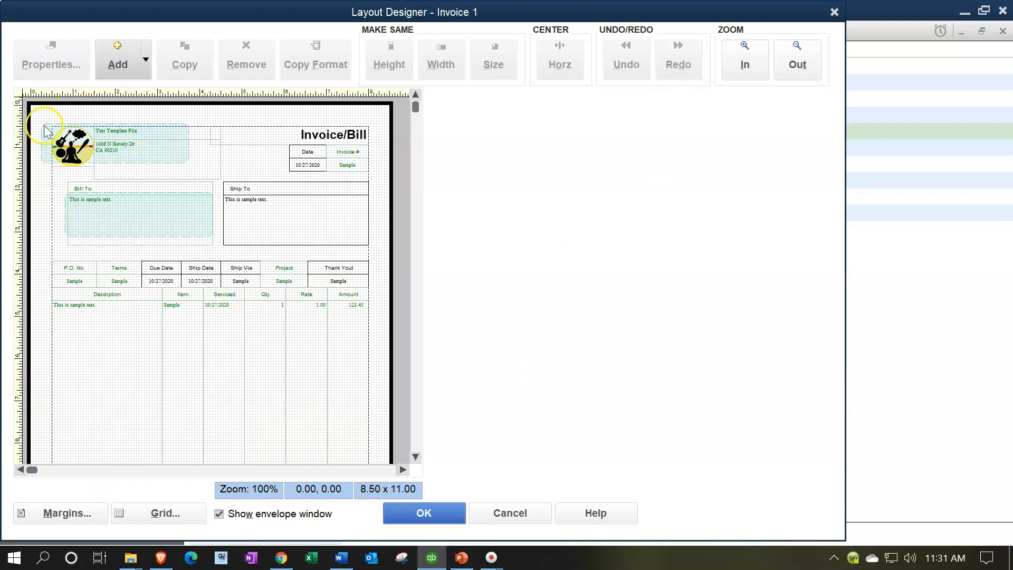
Review the layout's margin settings and its grid and snap settings, closing both without changes
left_click(68, 514)
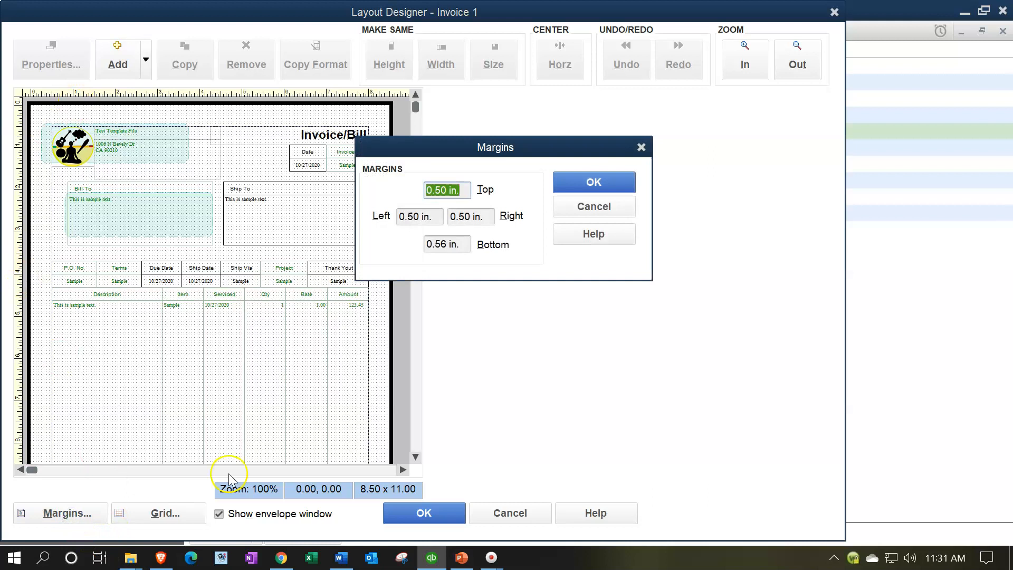
left_click(641, 149)
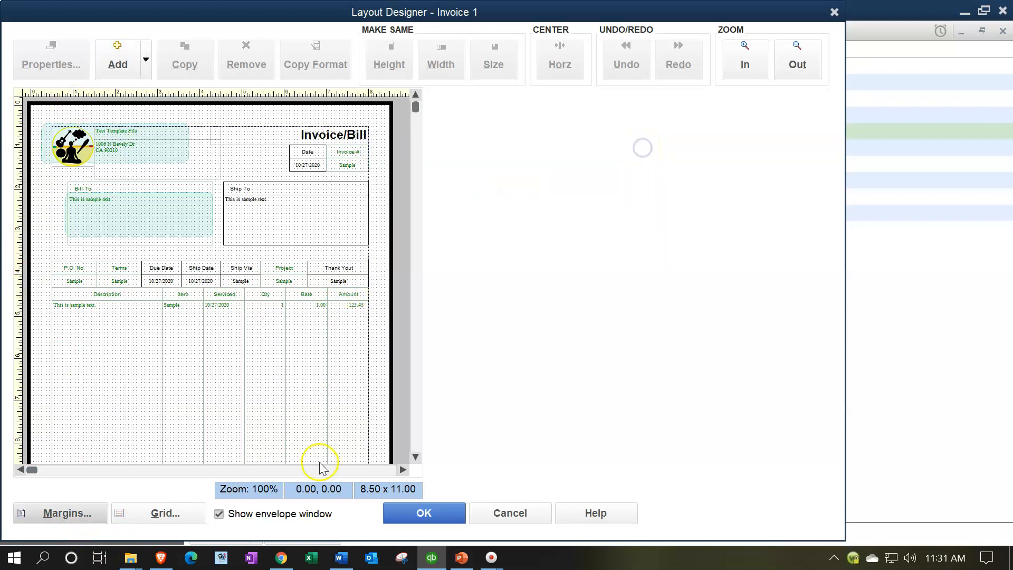
left_click(176, 514)
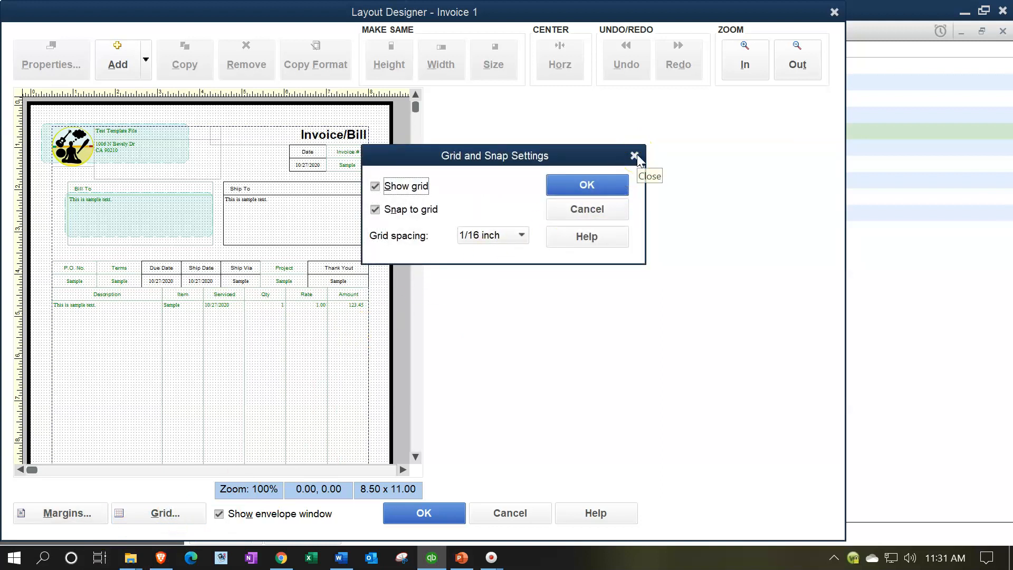
left_click(636, 157)
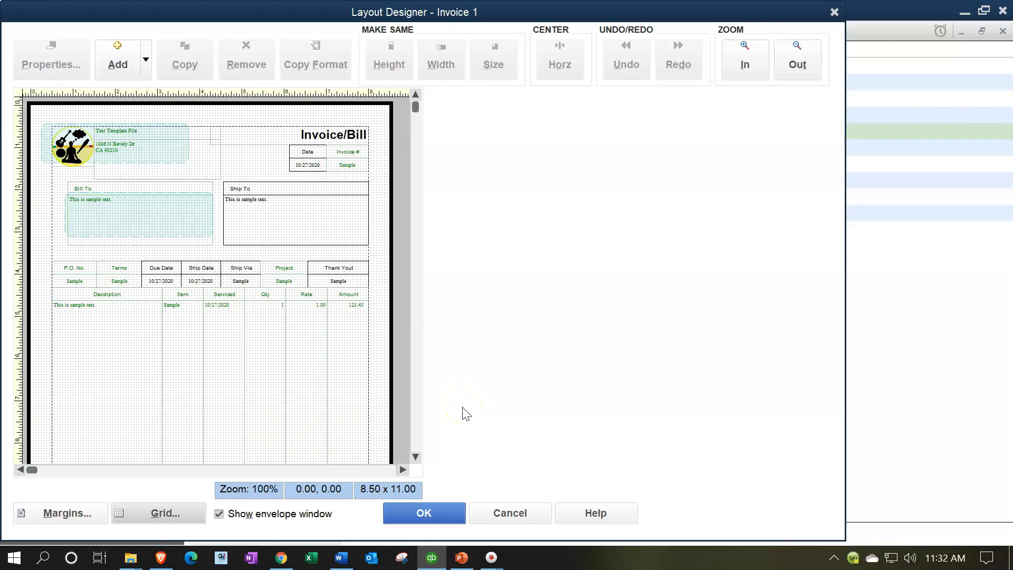
Toggle the envelope window overlay off and back on to compare the company and Bill To address areas
left_click_drag(323, 12, 428, 20)
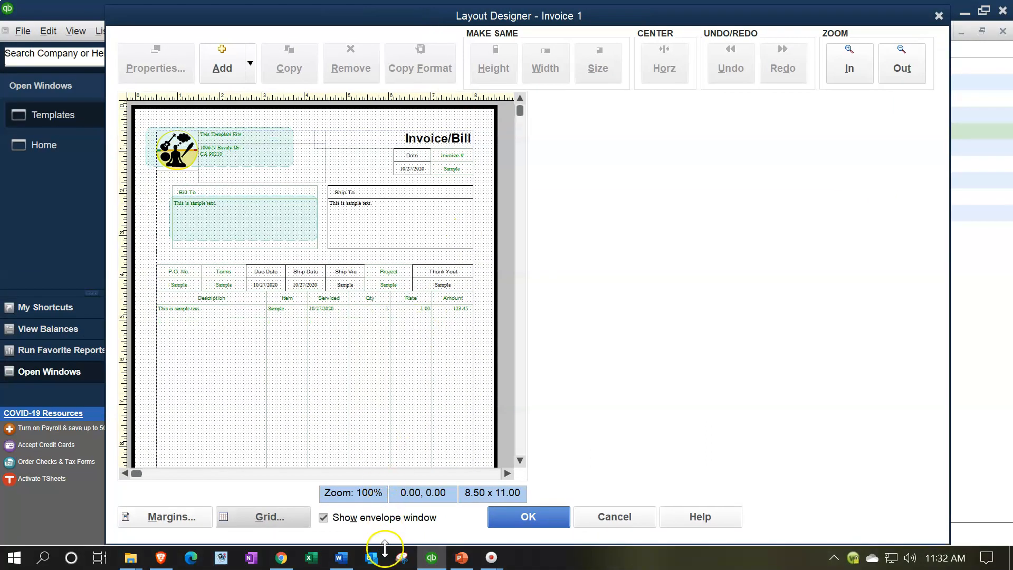
left_click(324, 518)
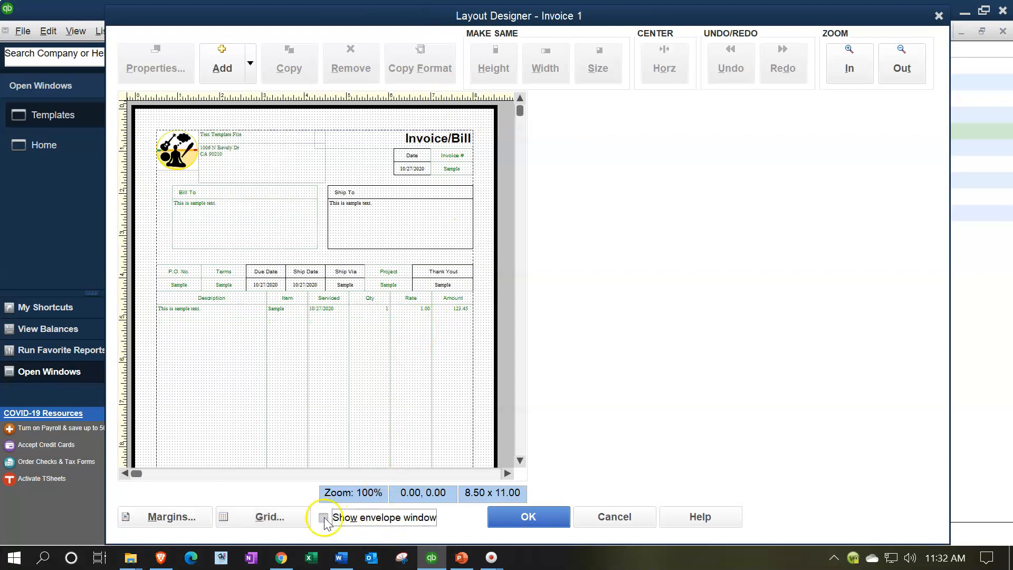
left_click(324, 519)
left_click(324, 519)
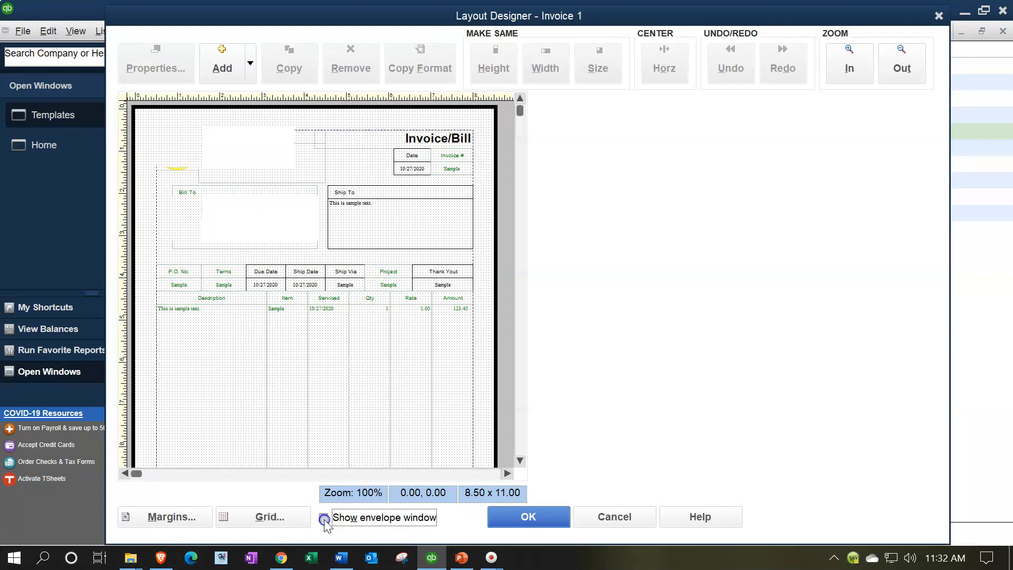
left_click(324, 519)
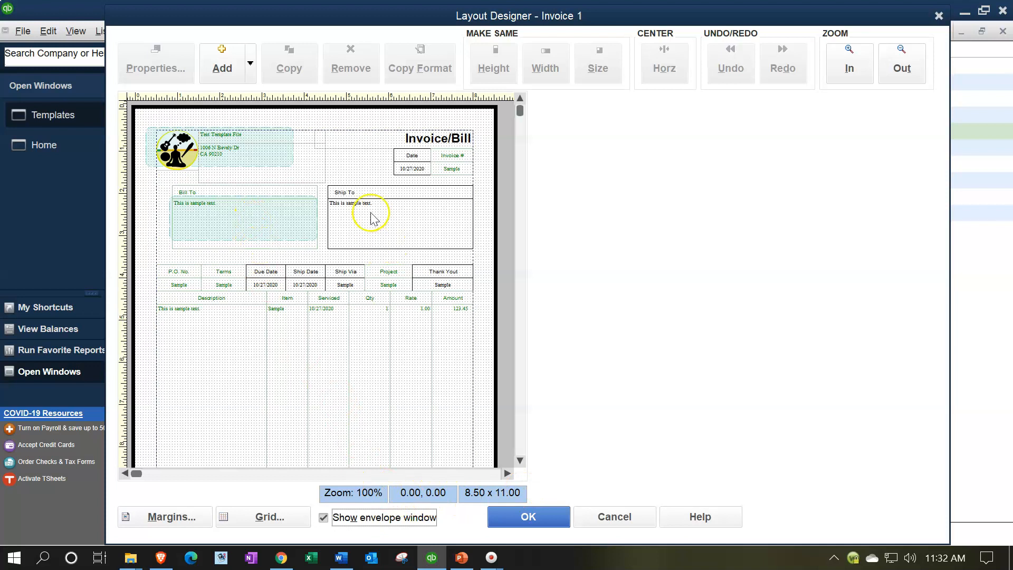
Add a text box to the invoice layout with the text "Thank You"
left_click(250, 58)
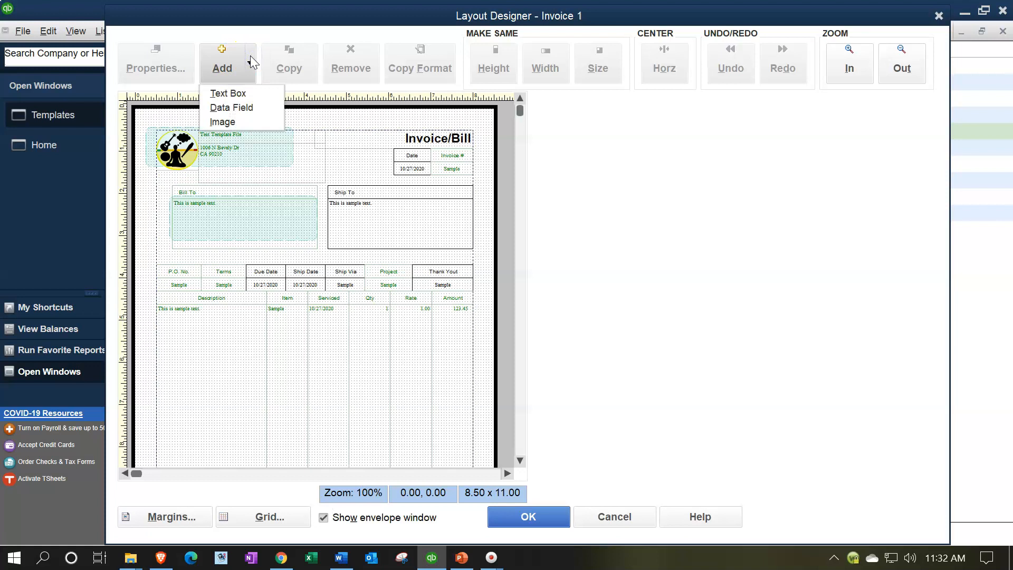
left_click(227, 94)
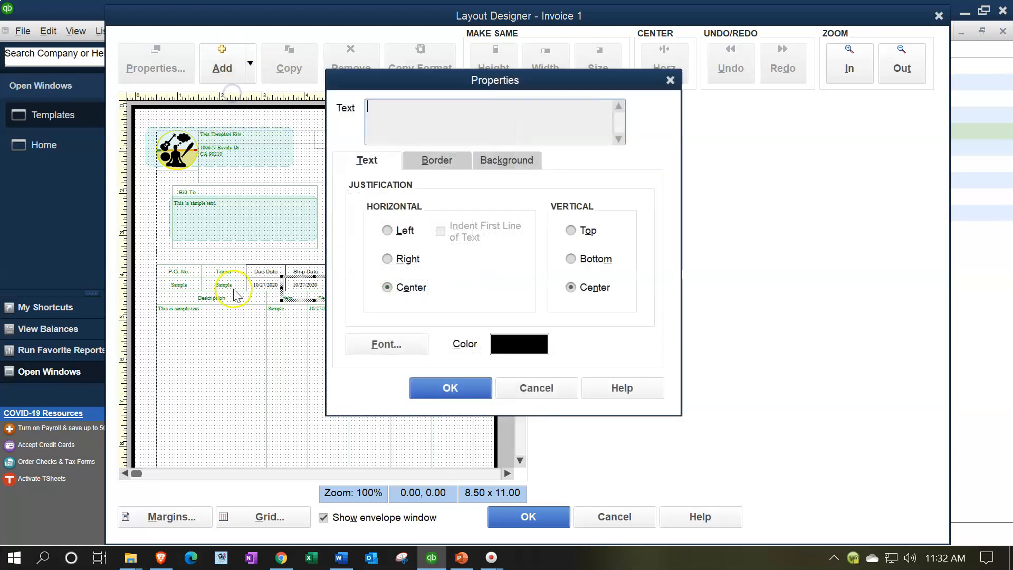
left_click(435, 120)
type("Thank You")
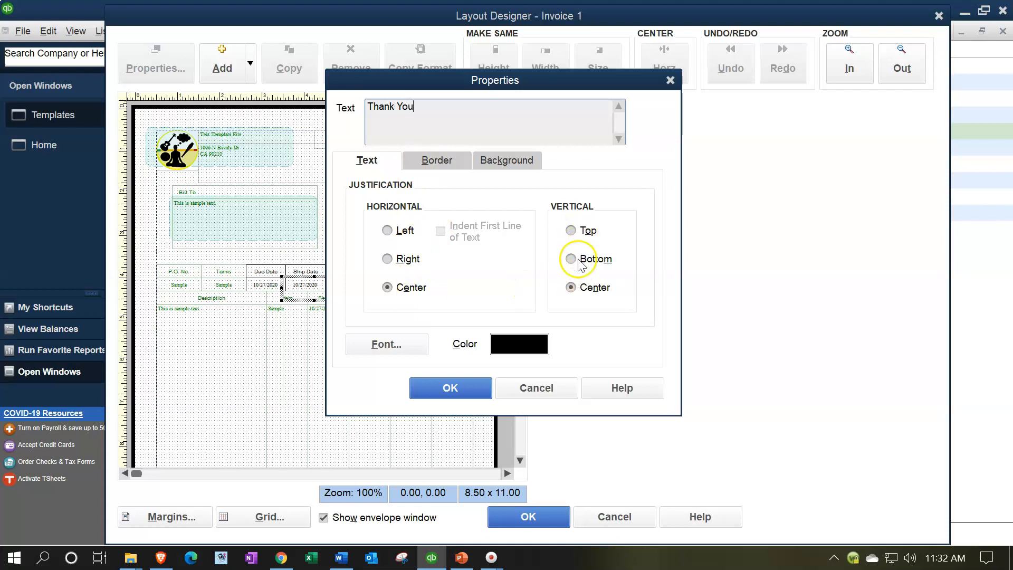
Set the Thank You text's font color to Red and its size to 18
left_click(417, 343)
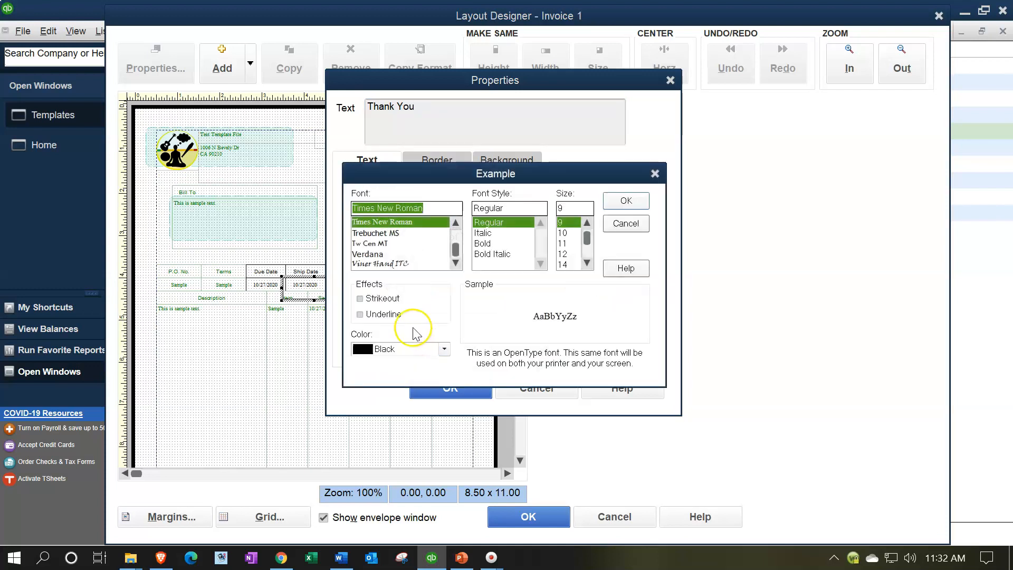
left_click(445, 349)
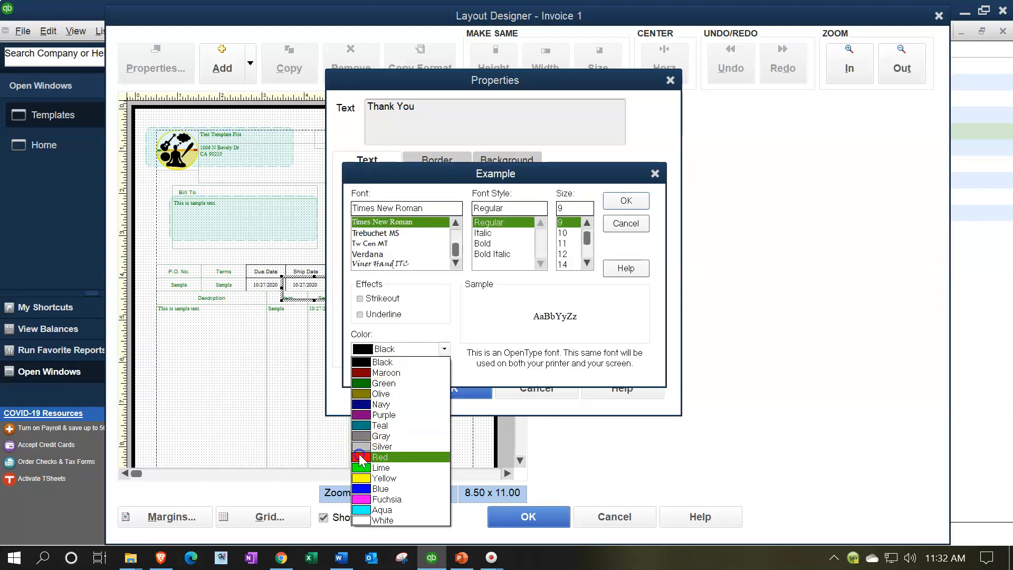
left_click(416, 463)
left_click(570, 266)
left_click(584, 264)
left_click(583, 264)
left_click(563, 264)
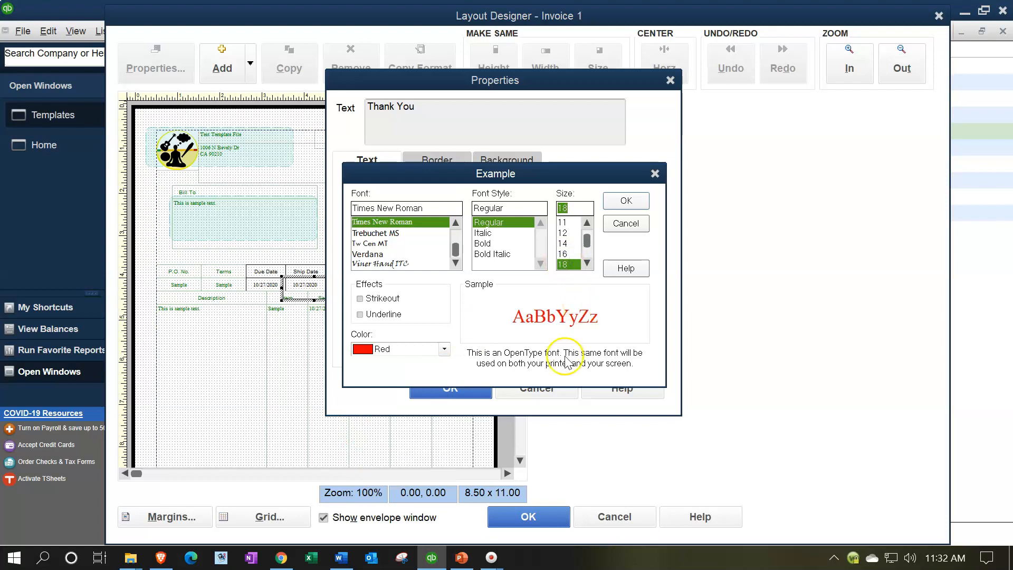
left_click(626, 200)
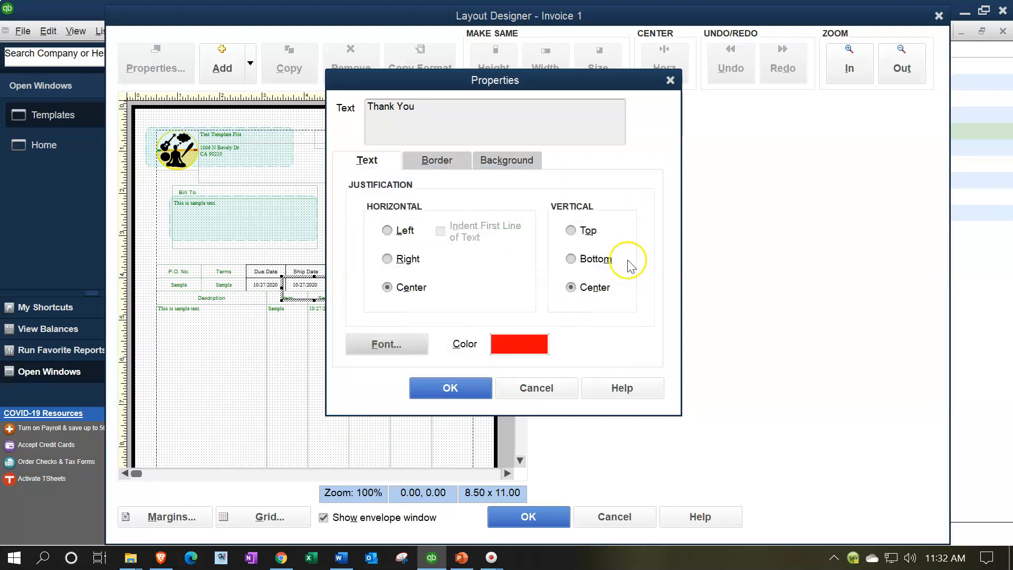
Review the text box's border options and border color choices without changing them
left_click(460, 160)
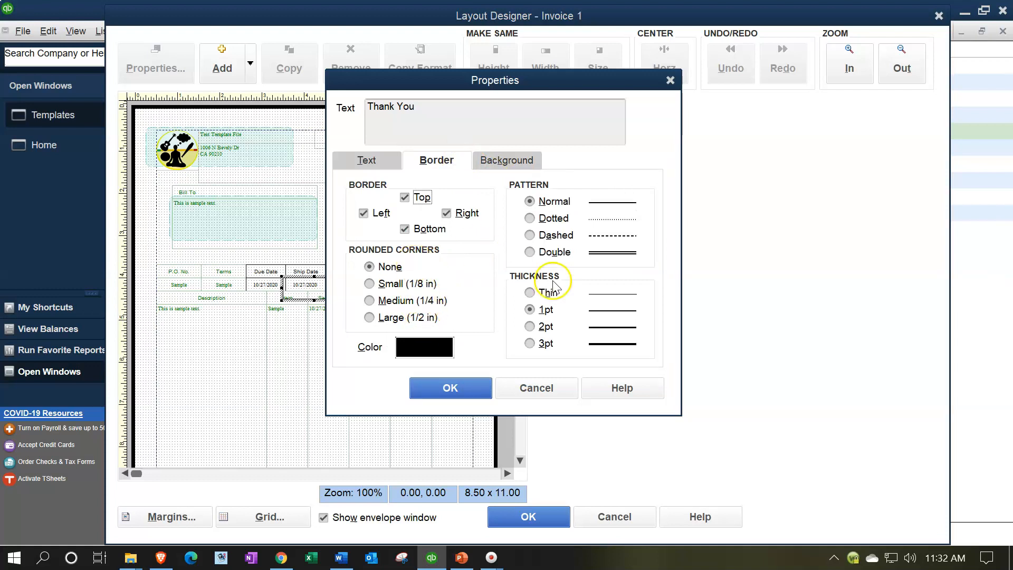
left_click(405, 348)
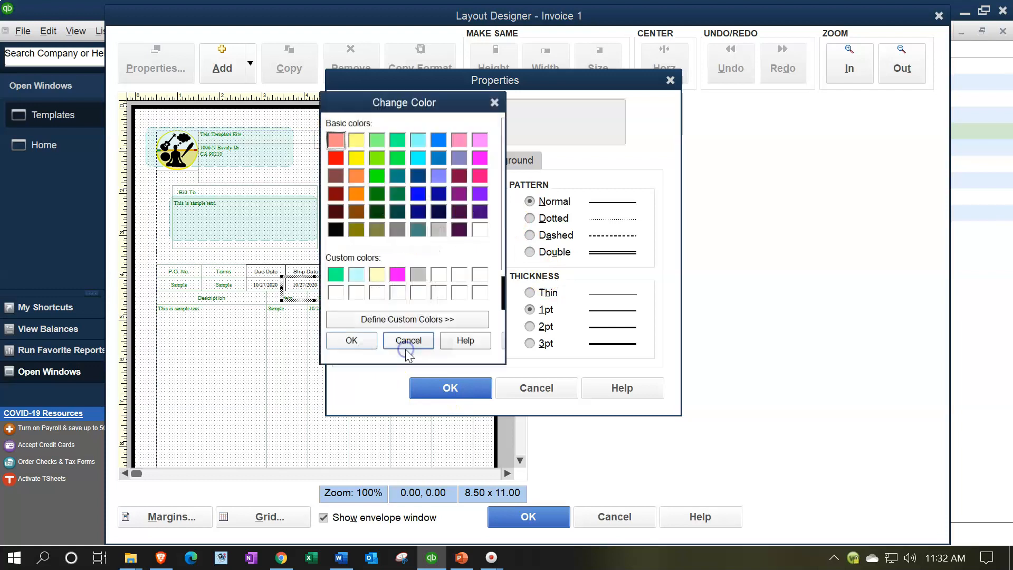
left_click(494, 103)
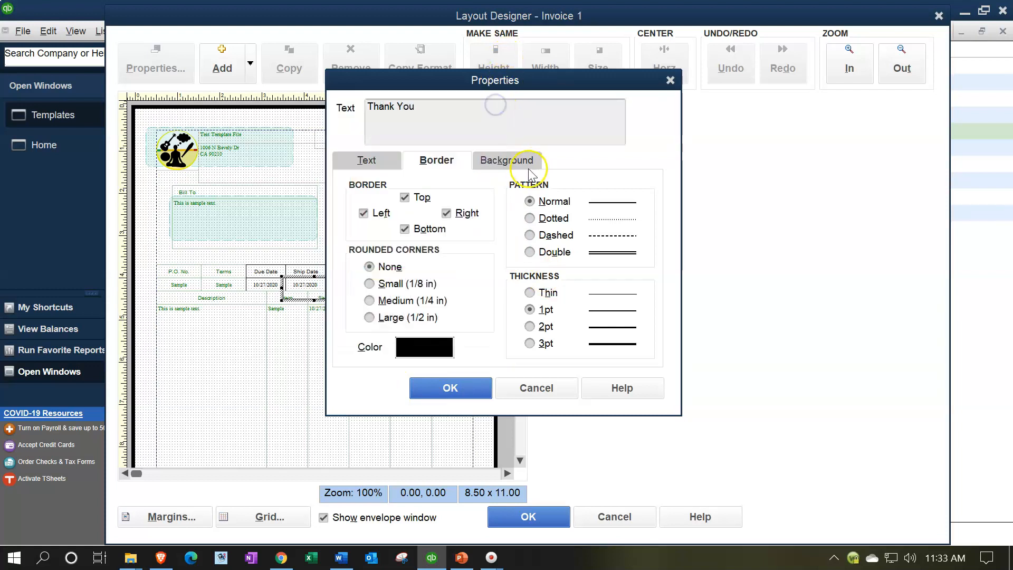
Fill the Thank You text box's background with the green custom color and apply its properties
left_click(509, 160)
left_click(351, 189)
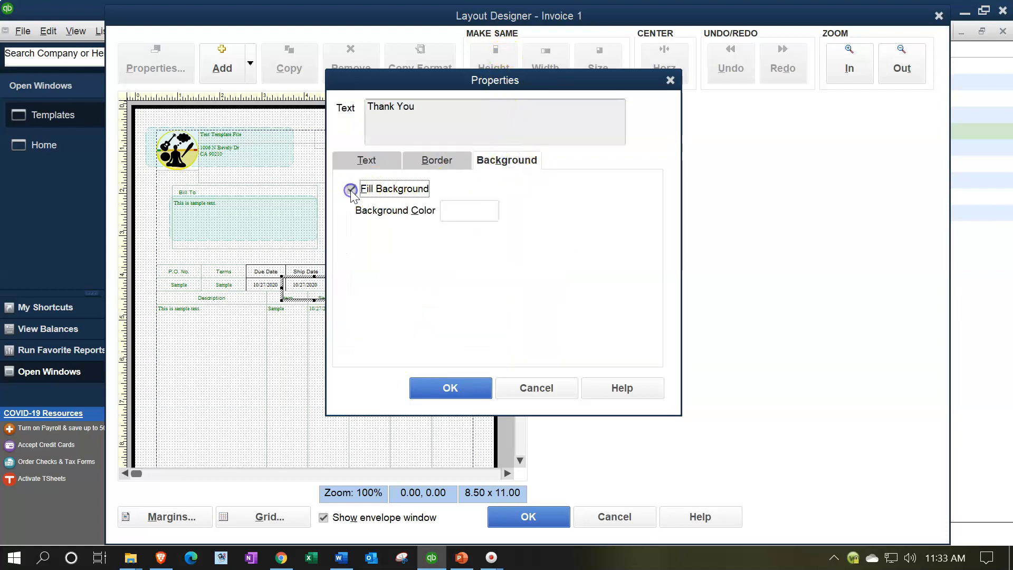
left_click(447, 210)
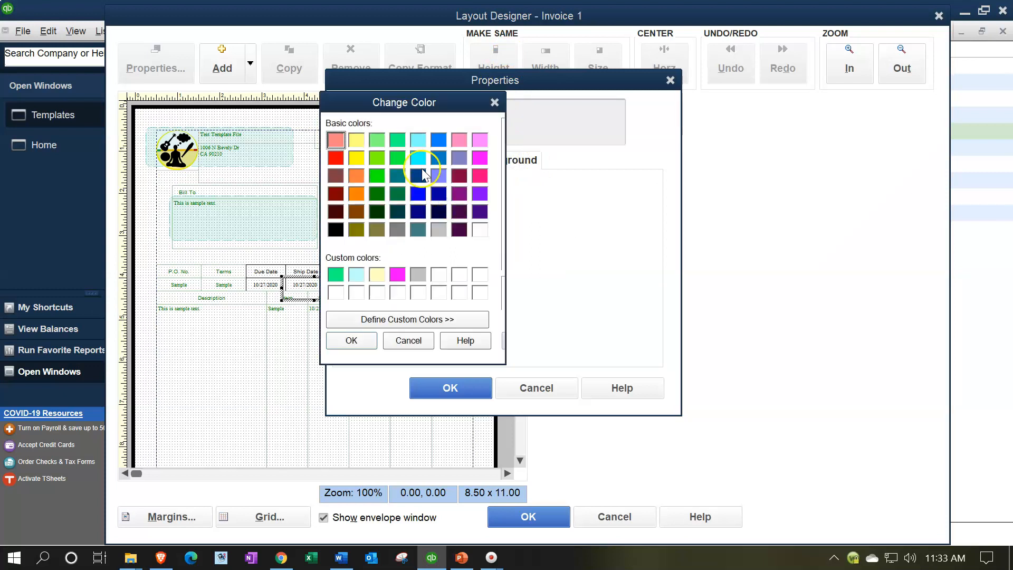
left_click(375, 138)
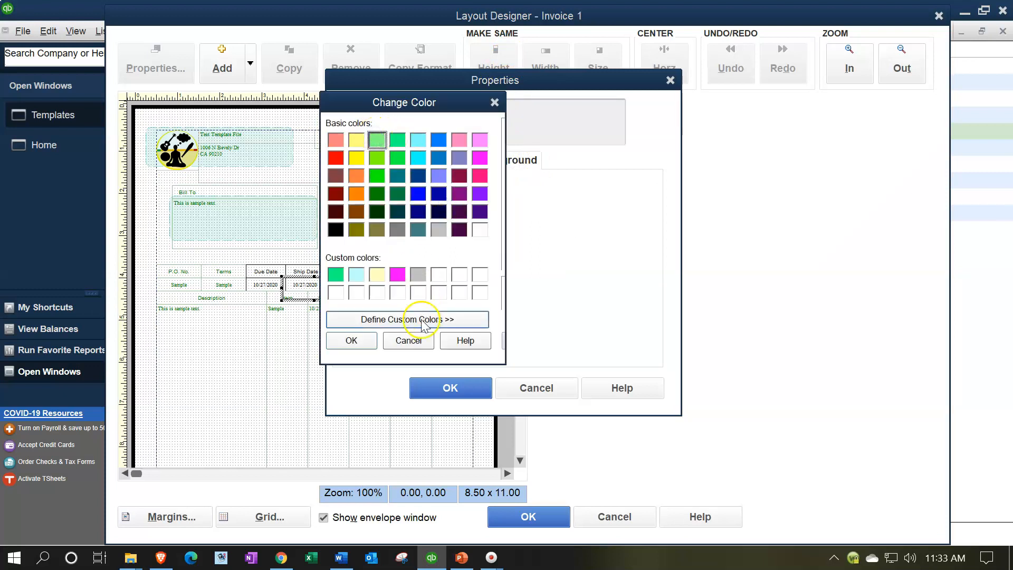
left_click(333, 273)
left_click(433, 386)
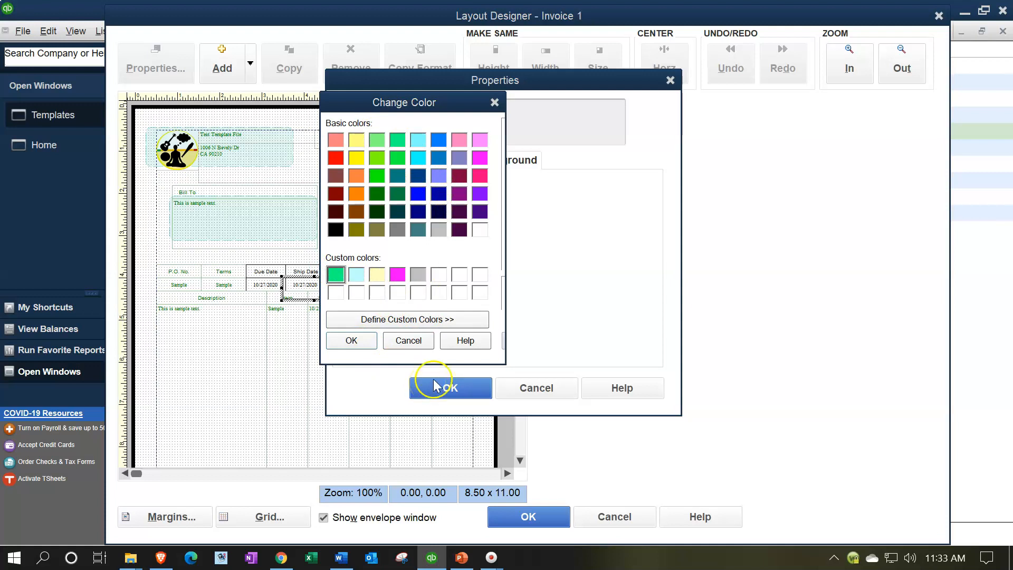
left_click(351, 341)
left_click(433, 390)
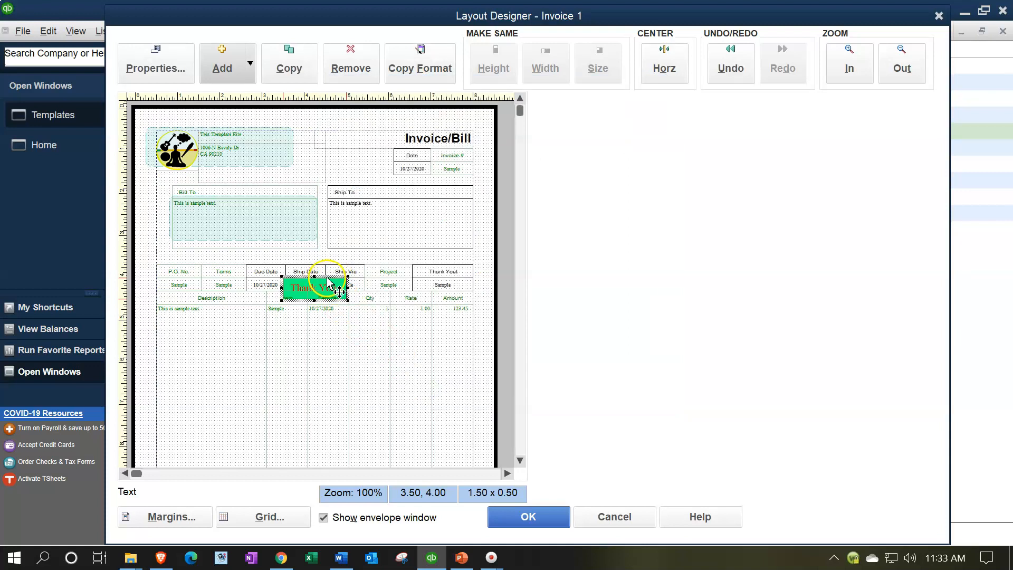
Move the Thank You text box into the blank area of the Description column, at about 0.75, 6.19, undoing any accidental field move
left_click_drag(309, 285, 275, 367)
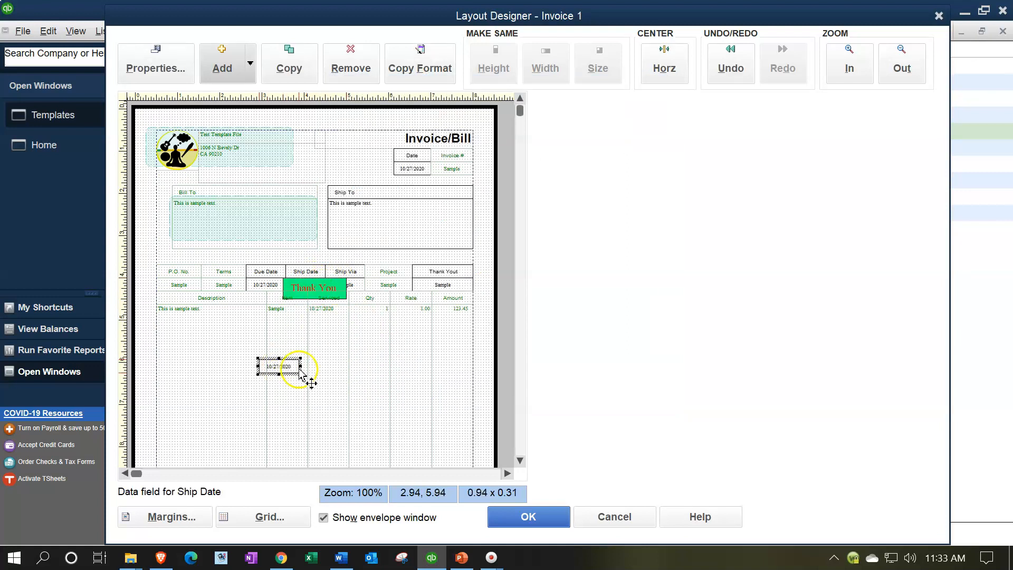
left_click(728, 69)
left_click(339, 293)
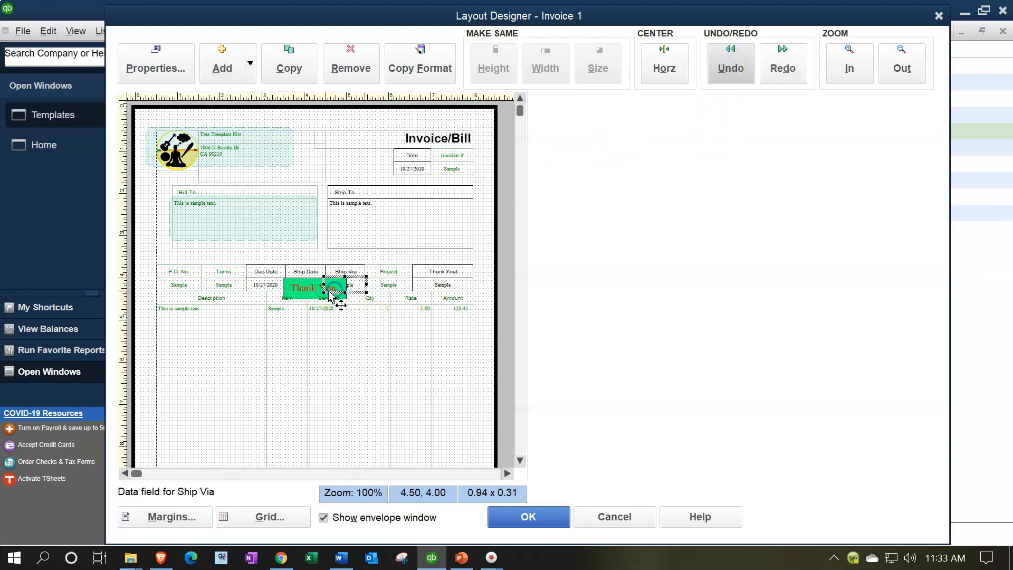
left_click(294, 298)
left_click(301, 304)
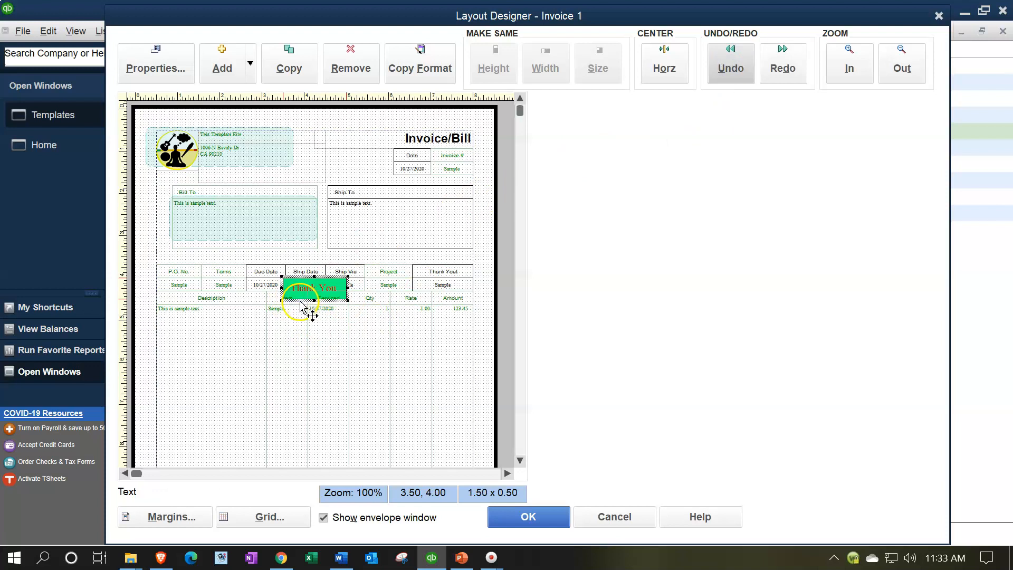
left_click_drag(301, 304, 186, 396)
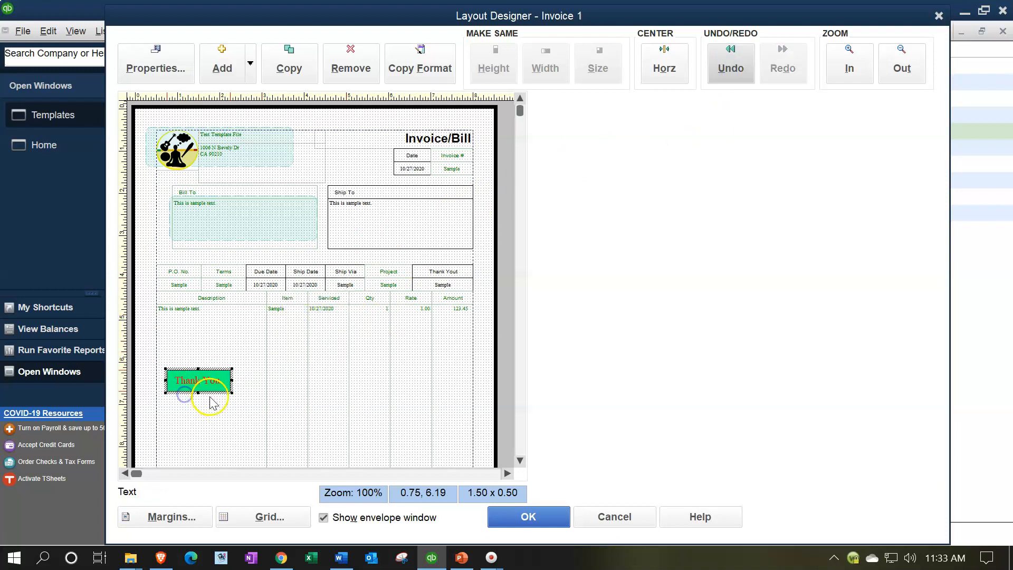
Add the Customer E-mail data field to the invoice form
left_click(250, 64)
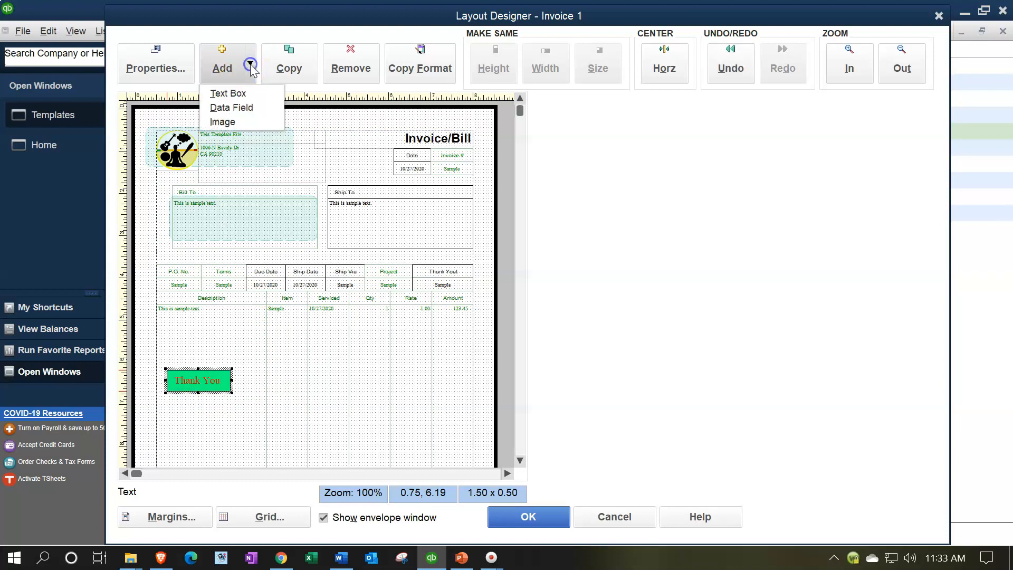
left_click(228, 107)
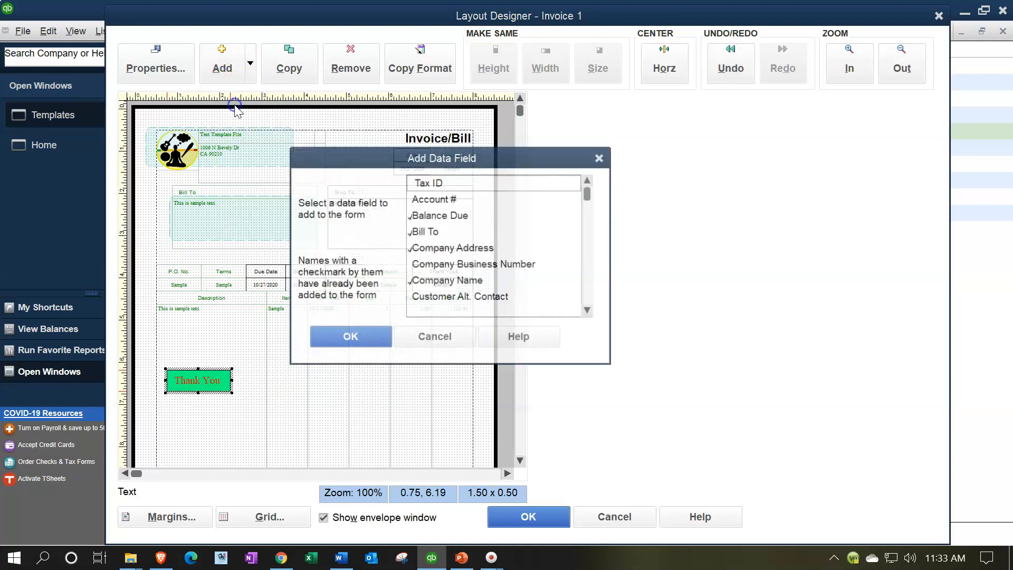
left_click_drag(374, 158, 331, 217)
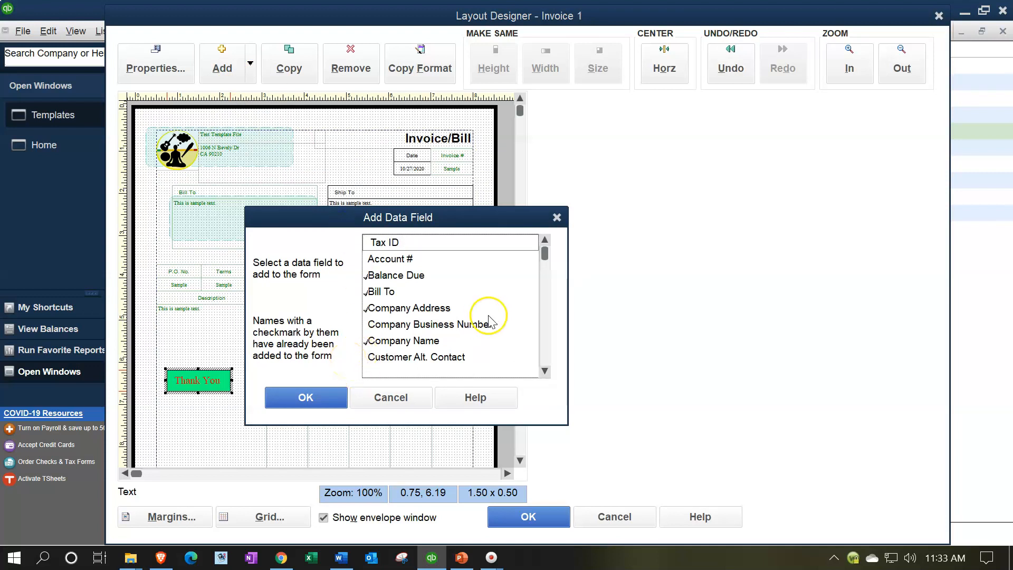
left_click(545, 371)
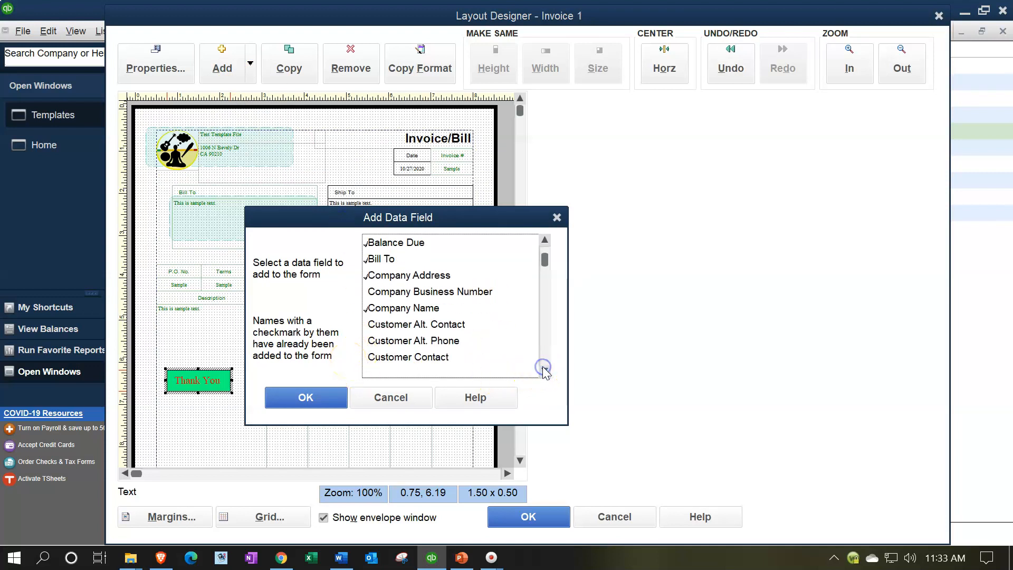
left_click(468, 317)
left_click(406, 309)
double_click(415, 310)
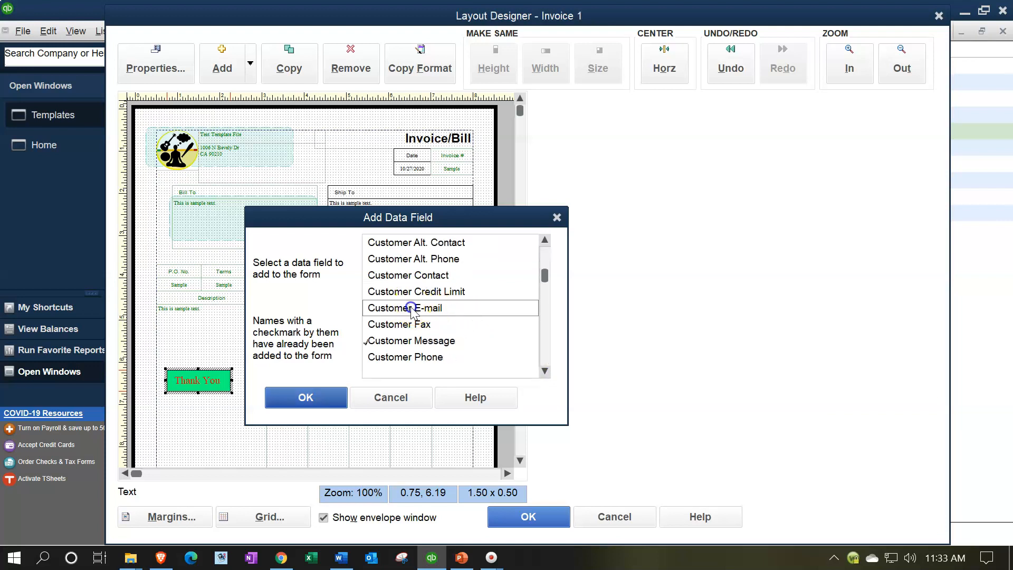
Move the Customer E-mail label and data field together into the blank line-item area, with the data field at about 3.63, 6.69
left_click_drag(342, 296, 338, 409)
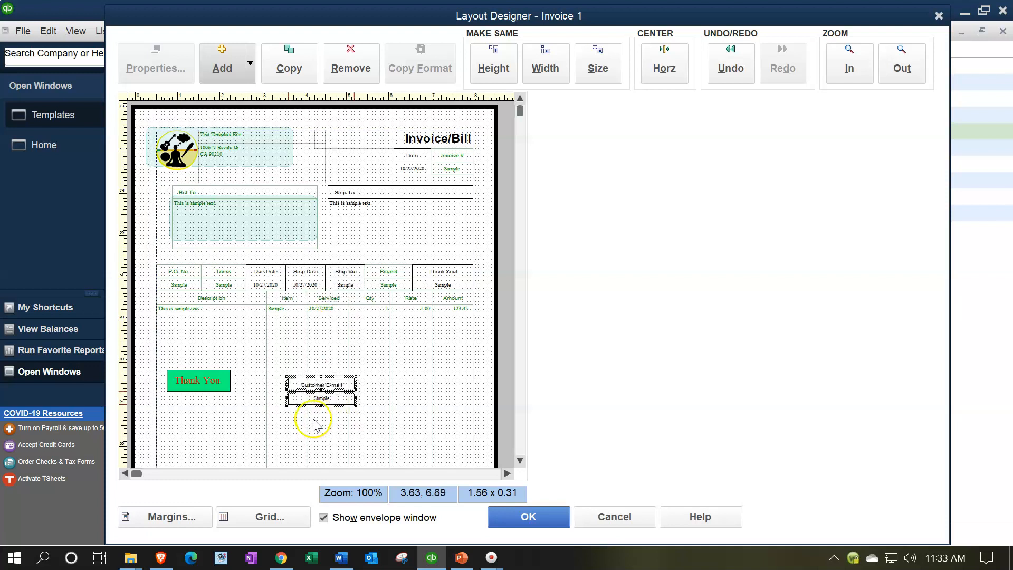
left_click(264, 433)
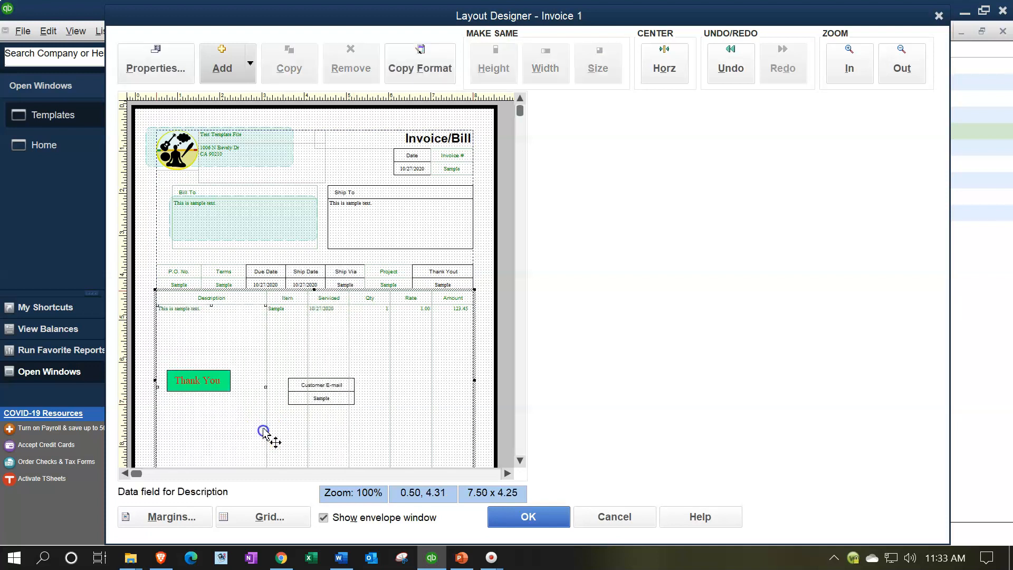
left_click(306, 402)
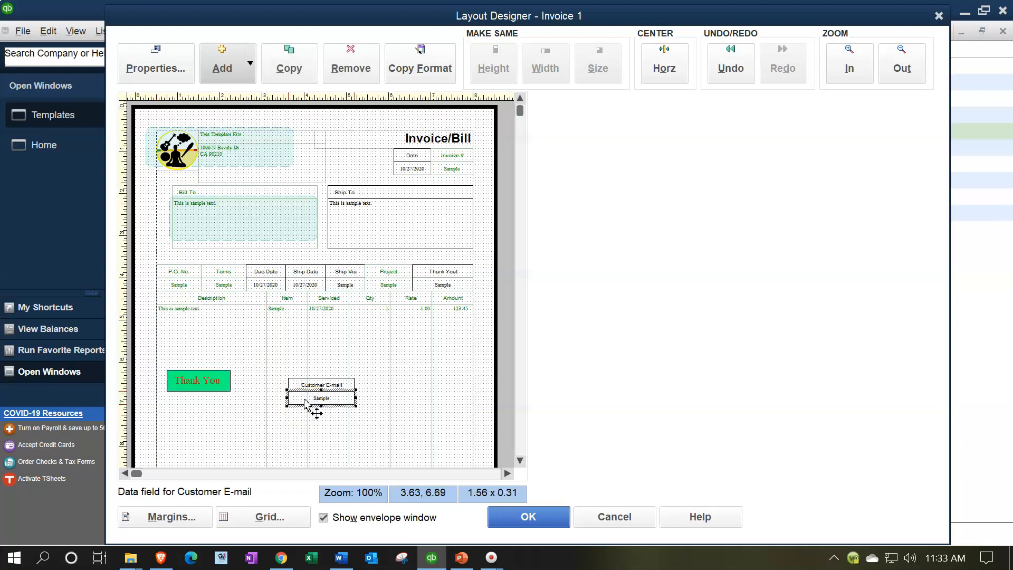
left_click(264, 338)
Examine the full list of data fields available for the form, and close it without adding any
left_click(251, 63)
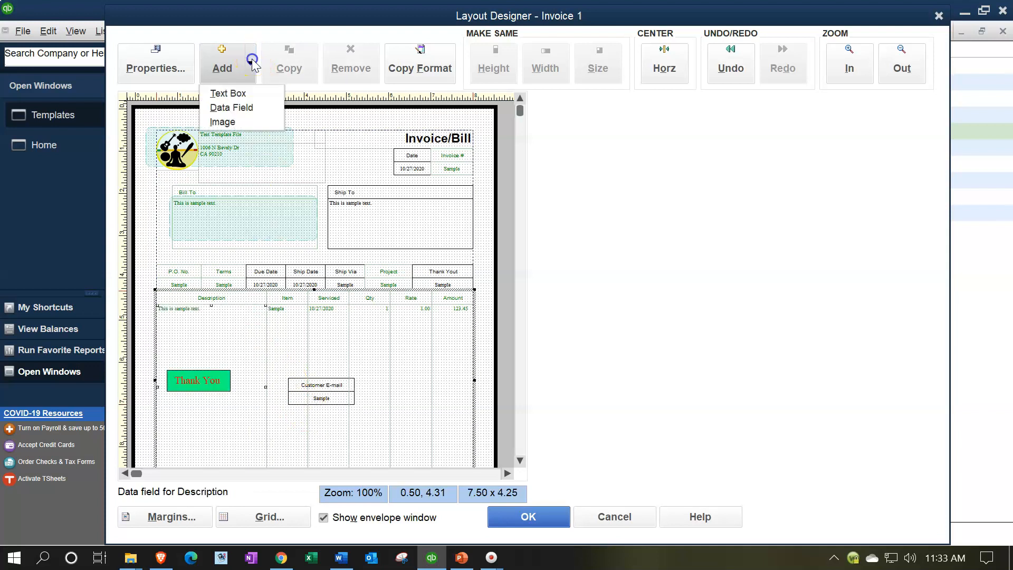
left_click(232, 107)
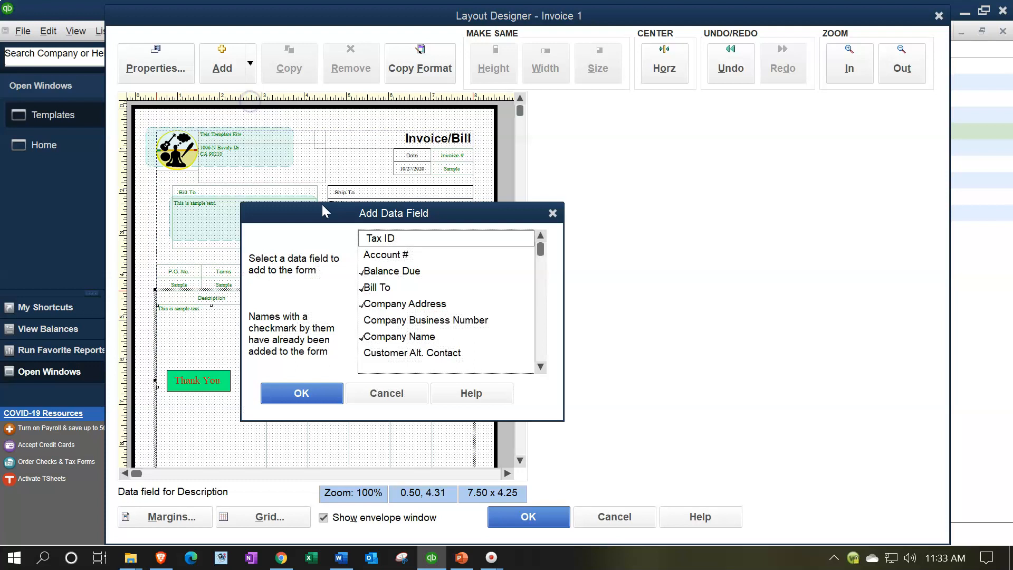
left_click(540, 367)
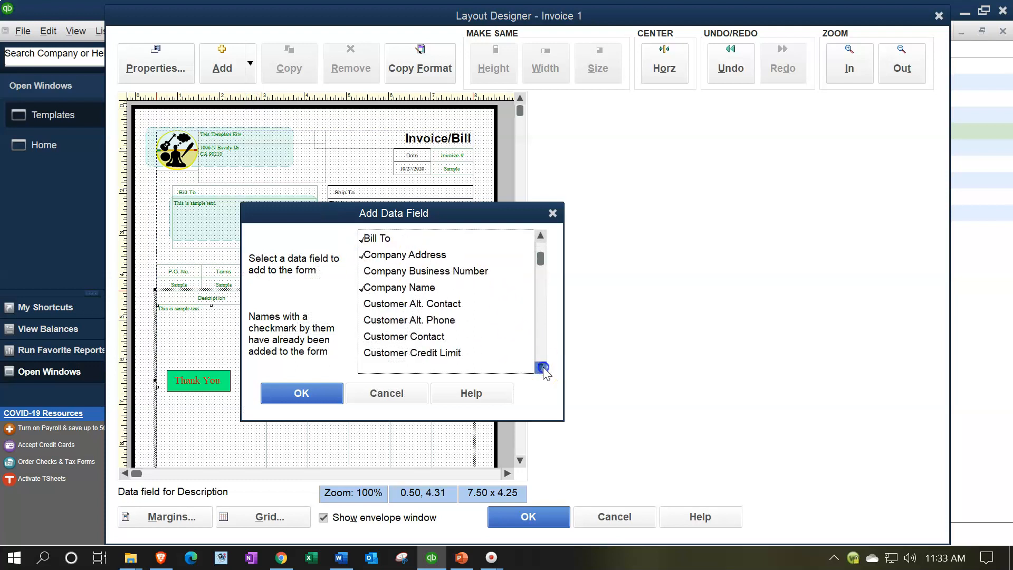
left_click(540, 367)
left_click(540, 367)
left_click(540, 367)
left_click(541, 367)
left_click(540, 367)
left_click(541, 367)
left_click(541, 367)
left_click(540, 366)
left_click(541, 366)
left_click(540, 367)
left_click(541, 367)
left_click(540, 367)
left_click(540, 366)
left_click(540, 367)
left_click(540, 367)
left_click(540, 367)
left_click(540, 366)
left_click(541, 367)
left_click(540, 367)
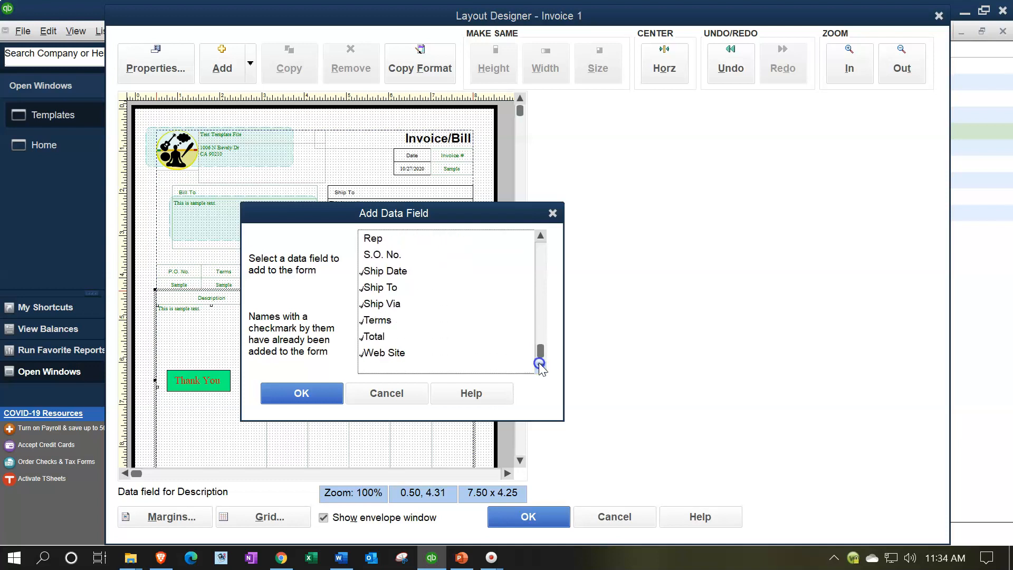
left_click(540, 367)
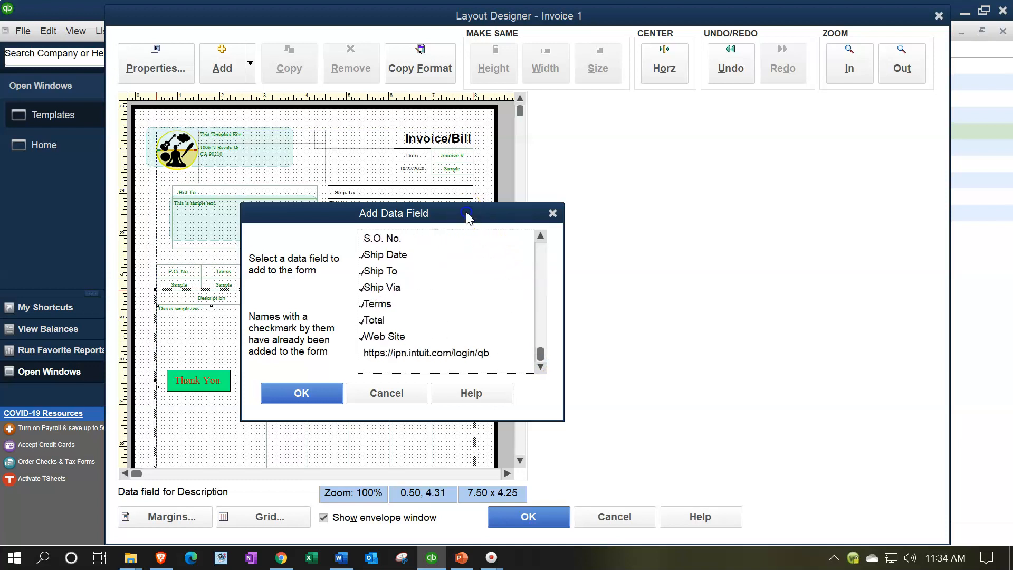
left_click_drag(466, 217, 779, 151)
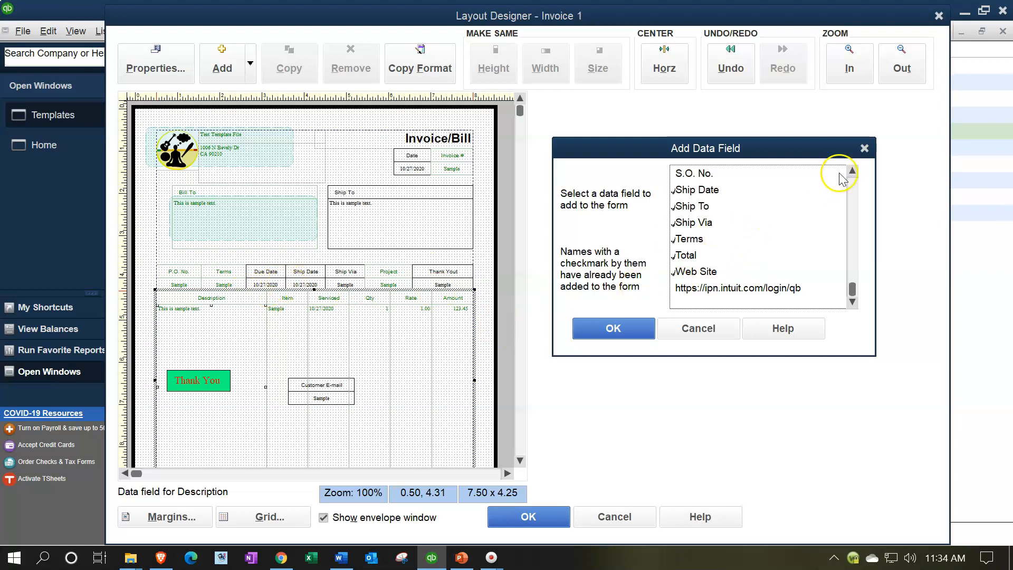
left_click(865, 148)
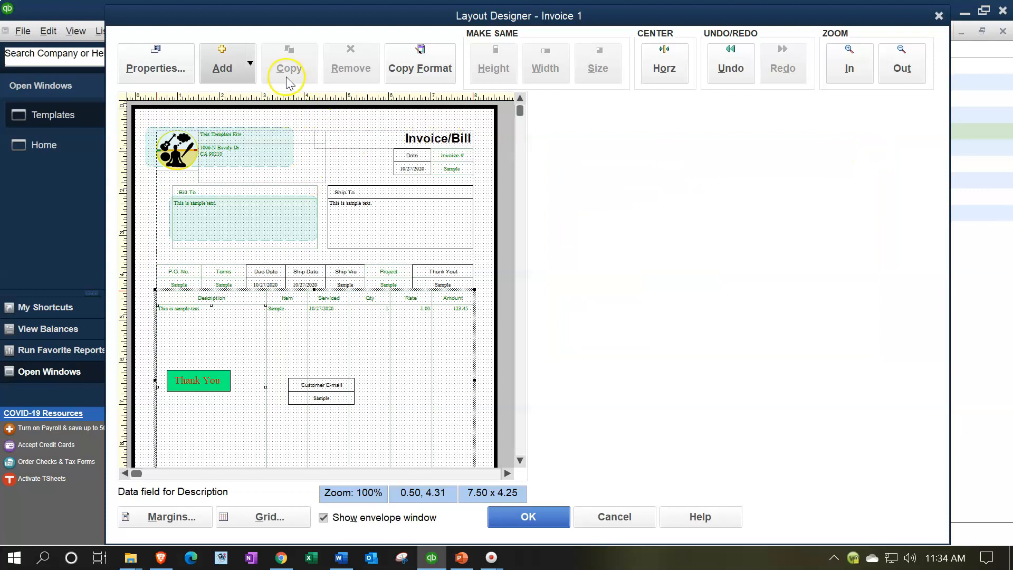
Try duplicating the Customer E-mail label and remove the copy from the form
left_click(337, 381)
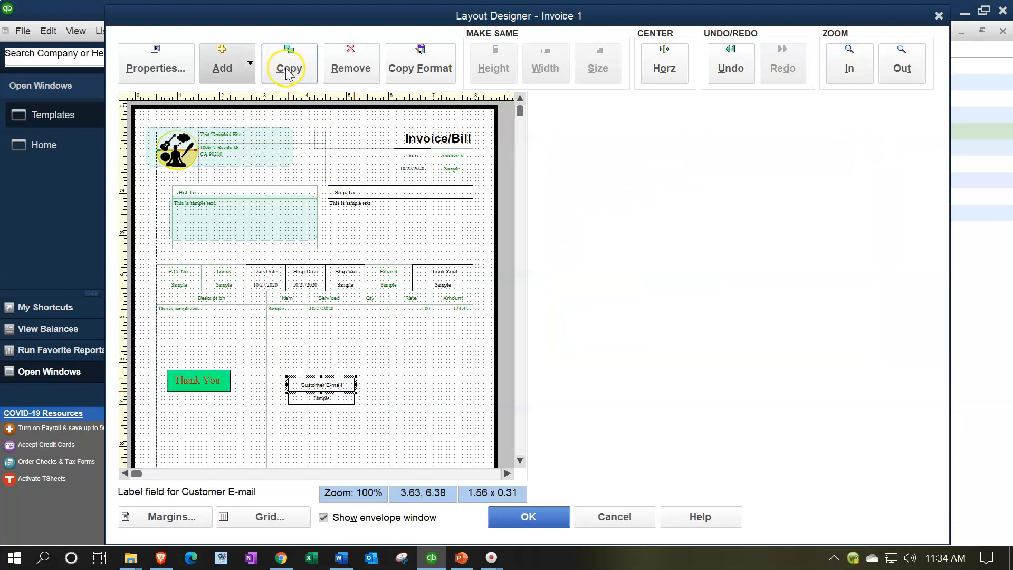
left_click(285, 65)
left_click_drag(348, 398, 378, 392)
left_click(350, 70)
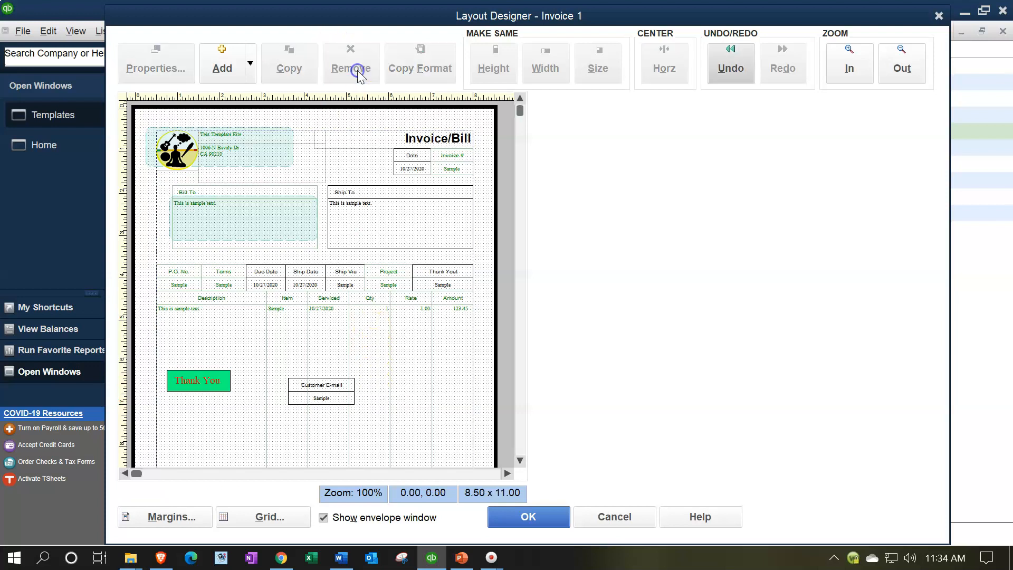
left_click(324, 384)
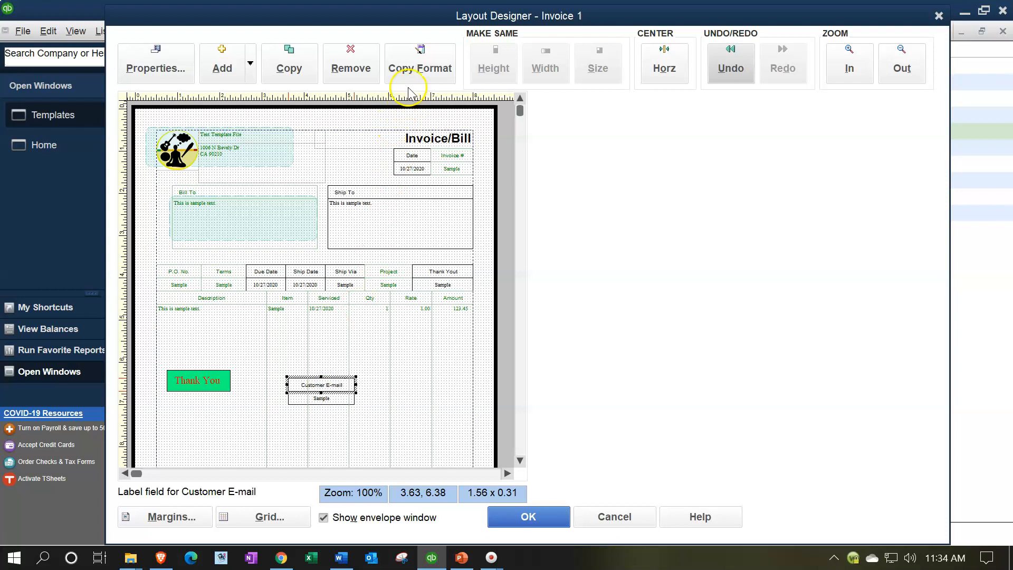
left_click(418, 55)
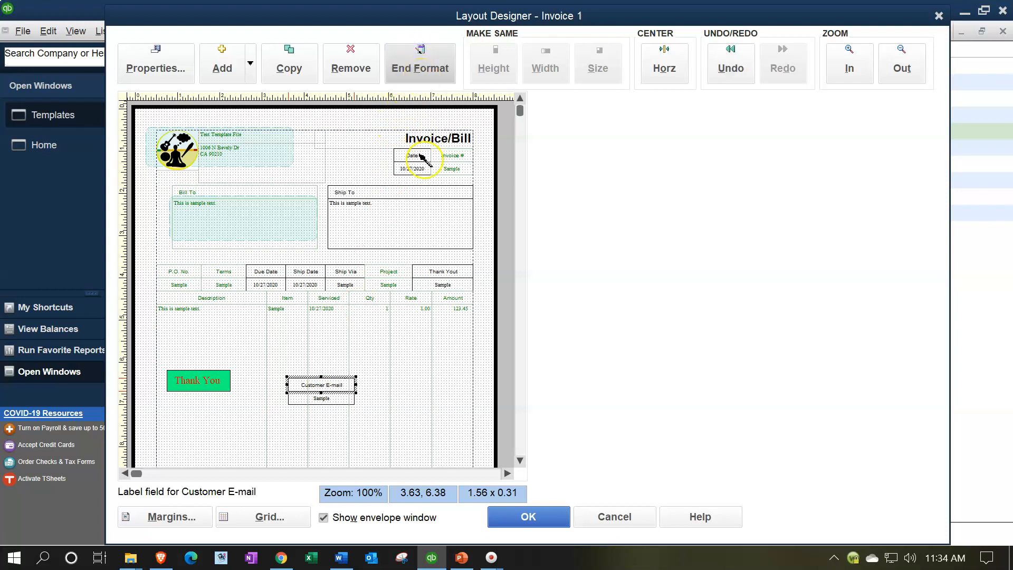
left_click(420, 60)
Copy the Thank You text box's format onto the Customer E-mail label and end format copying
left_click(222, 378)
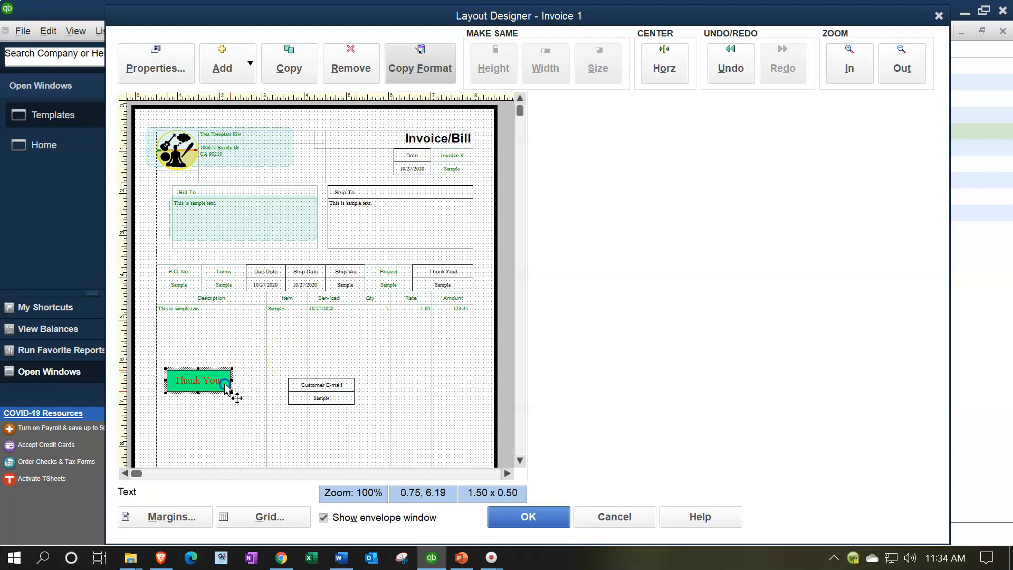
left_click(406, 62)
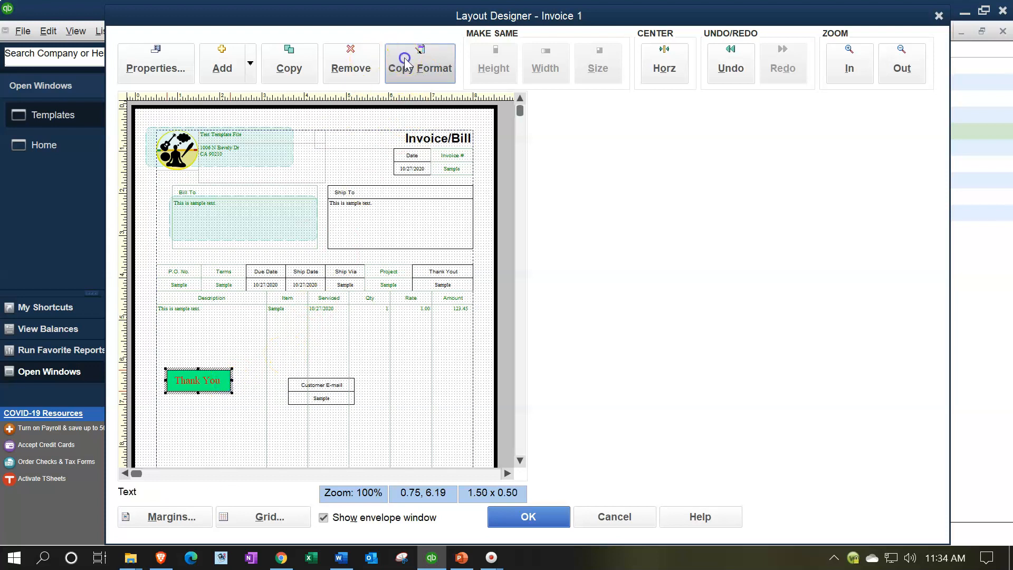
left_click(315, 385)
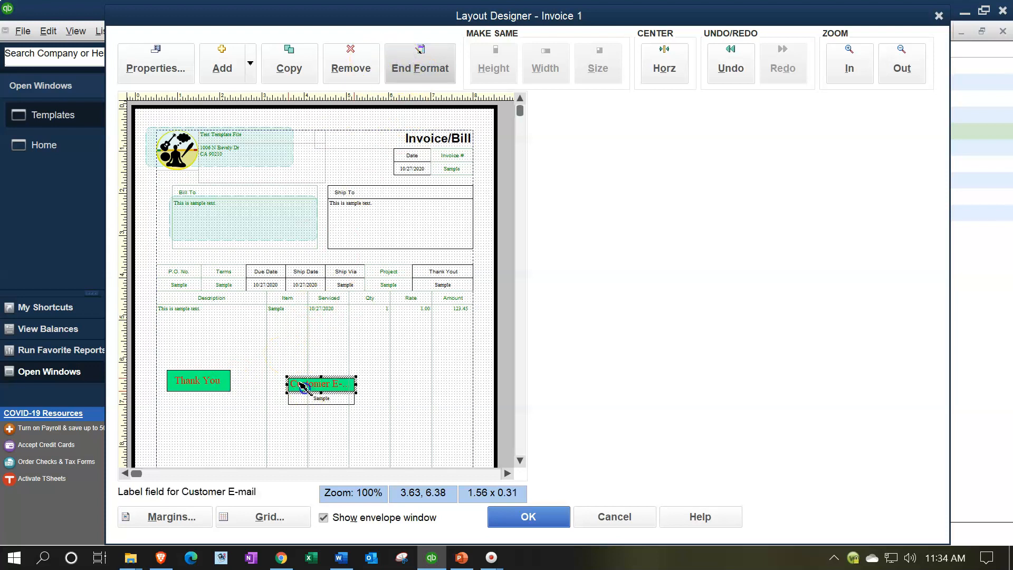
left_click(436, 66)
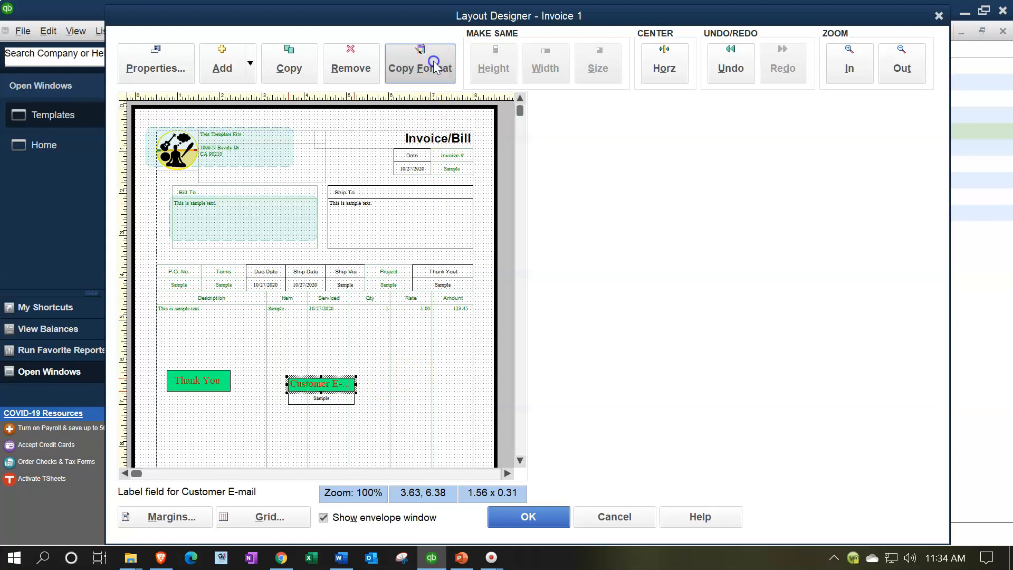
Move the Customer E-mail data field down, away from its label, to about 3.63, 7.00
left_click(341, 404)
left_click_drag(337, 408, 342, 421)
left_click(341, 403)
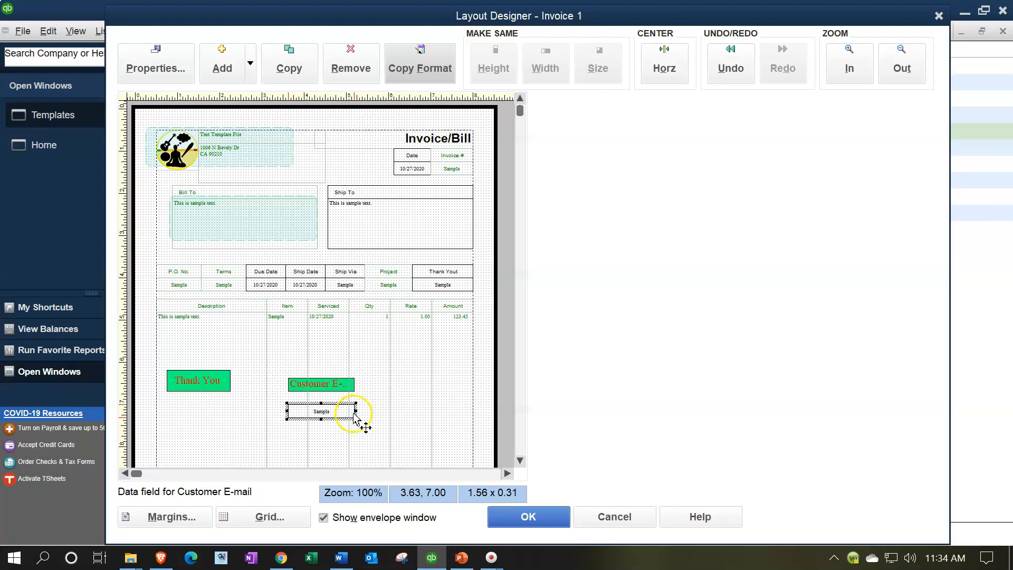
Enlarge the Customer E-mail data field to about 2.44 x 0.81
left_click(357, 412)
left_click(355, 414)
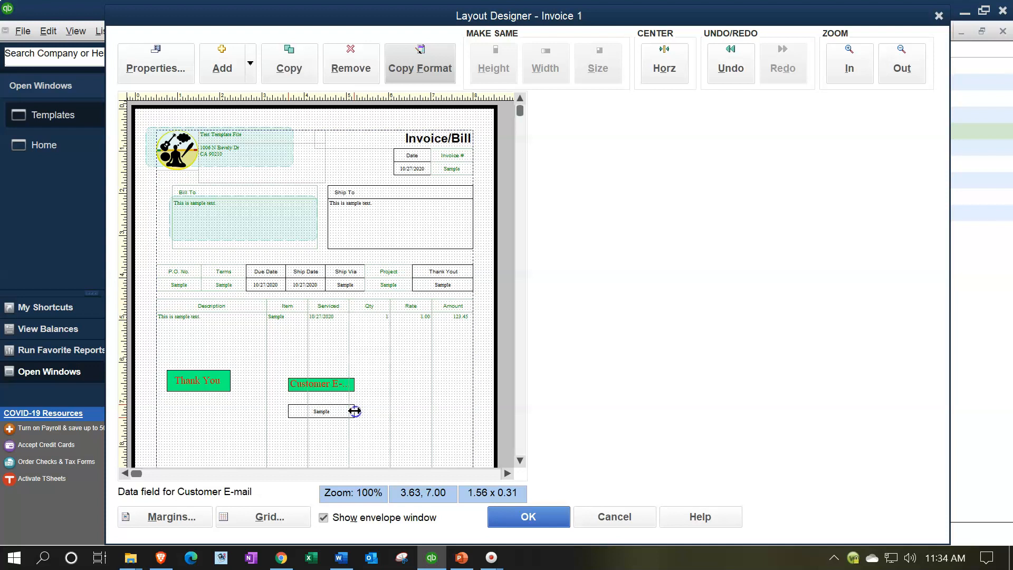
left_click_drag(387, 410, 391, 410)
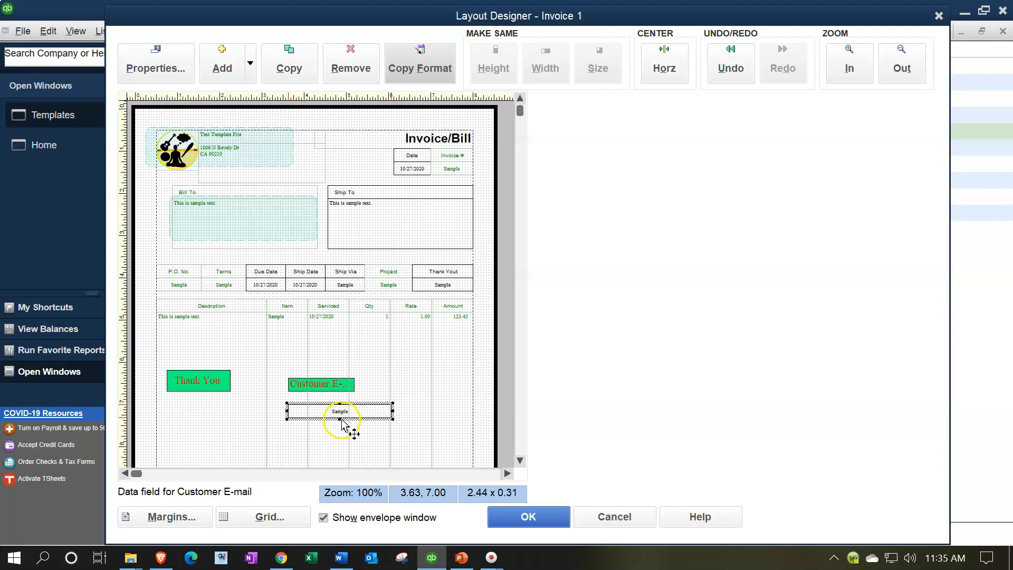
left_click_drag(338, 418, 345, 440)
Make the Customer E-mail data field the same height and width as its label
left_click(341, 388)
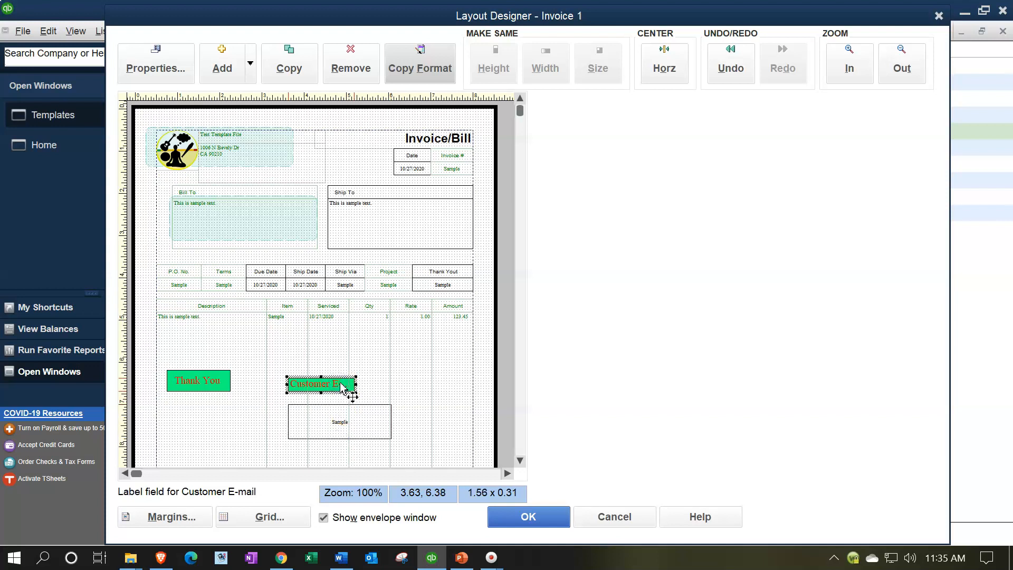
left_click(336, 420)
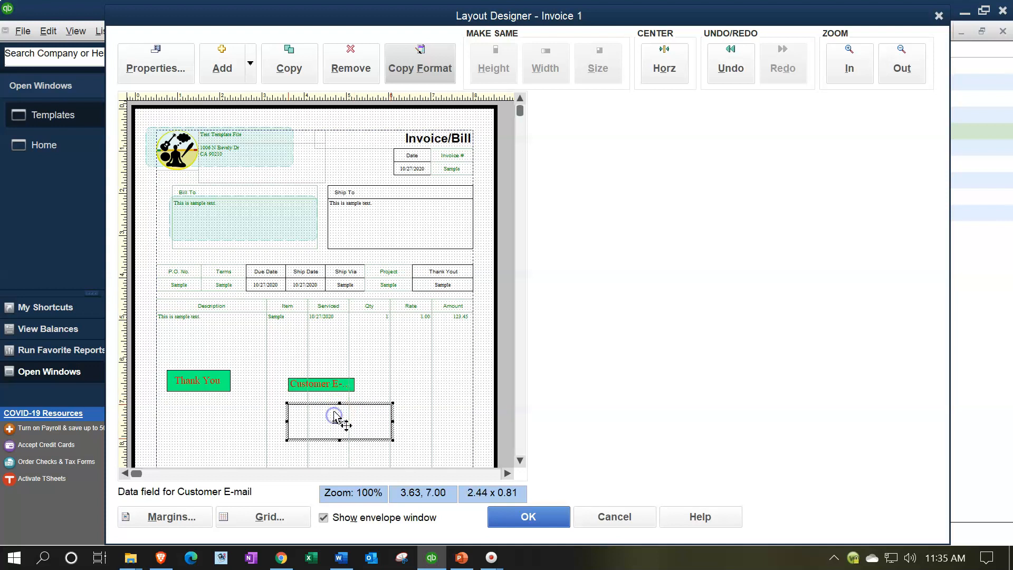
left_click(323, 388, "shift")
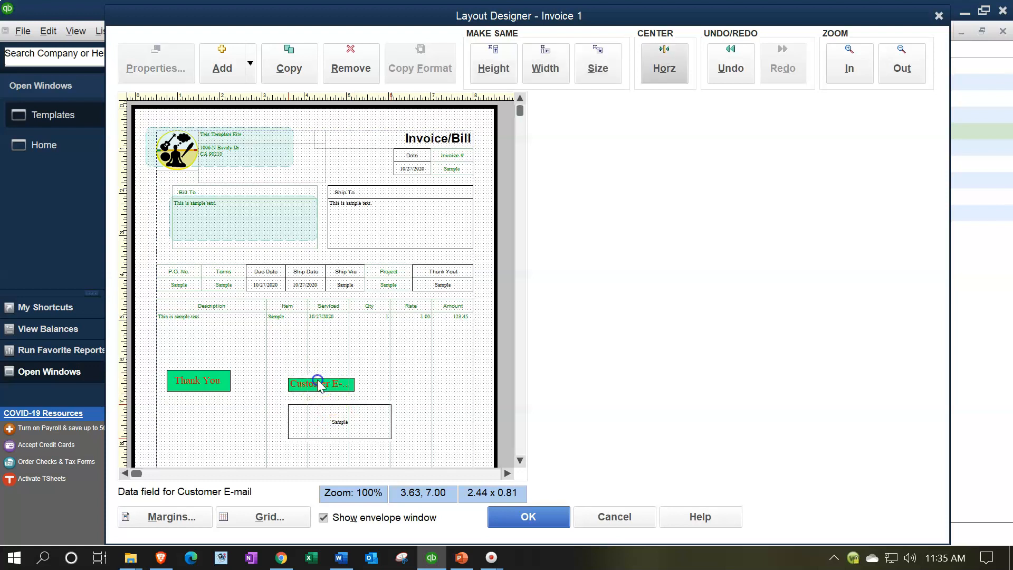
left_click(498, 64)
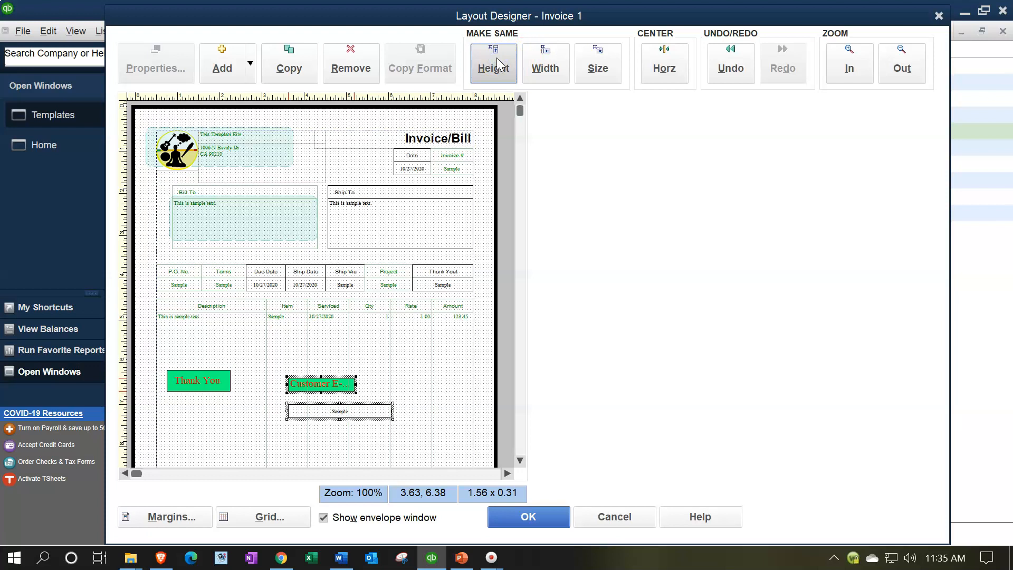
left_click(535, 66)
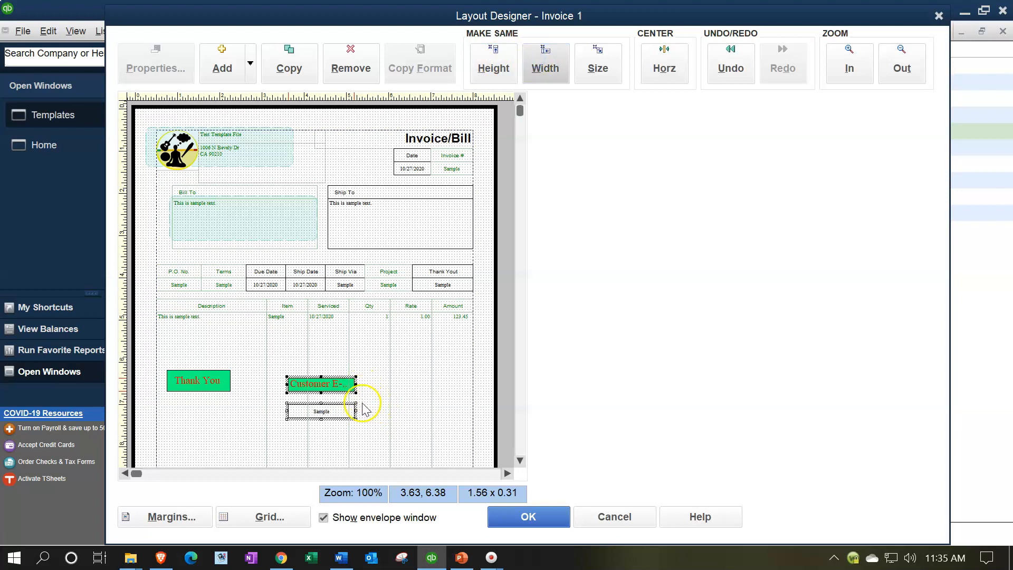
Shift the Customer E-mail label and data field to about 4.00, 6.56 and 4.00, 7.19, and enlarge the data field to about 2.31 x 0.69
left_click(349, 414)
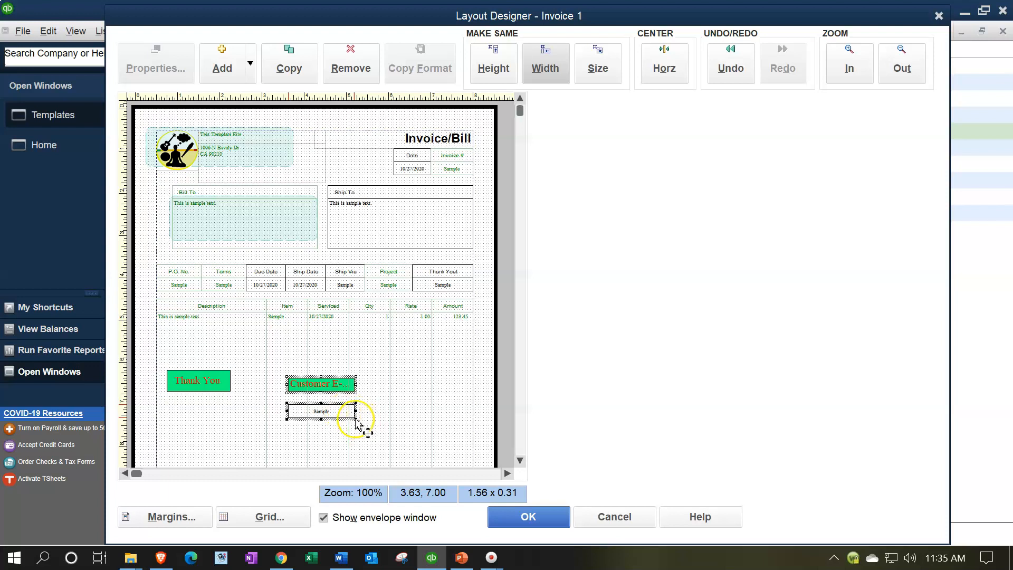
left_click_drag(355, 417, 403, 441)
left_click(373, 429)
left_click(352, 422)
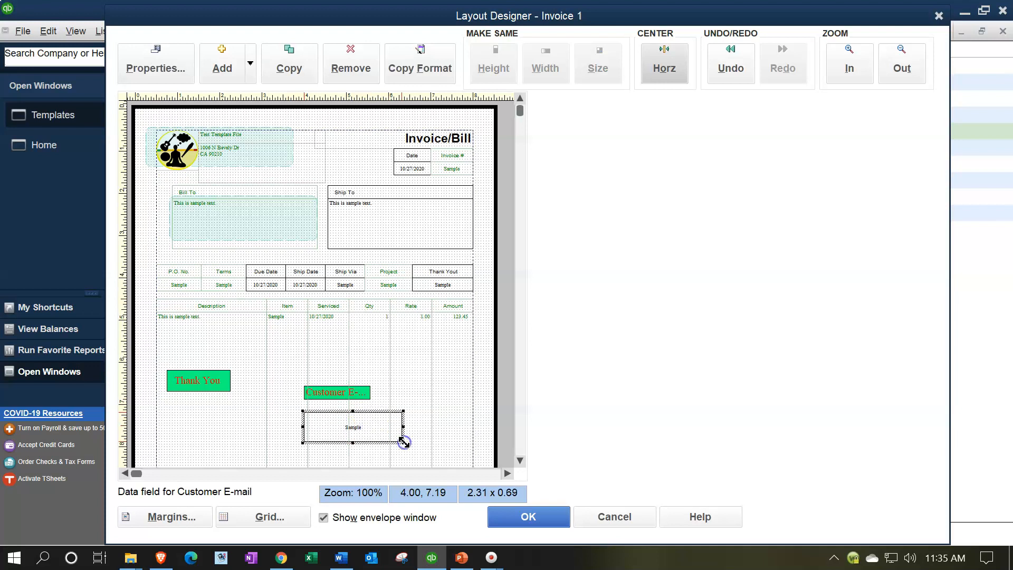
Match the Customer E-mail data field's overall size to its label using Make Same Size
left_click(356, 388)
left_click(360, 417)
left_click(360, 394, "shift")
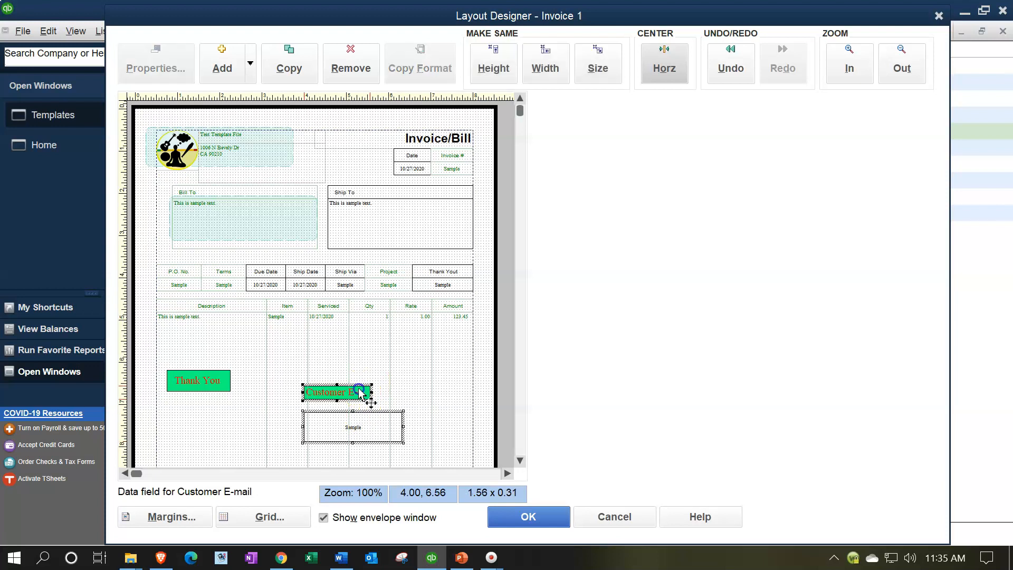
left_click(589, 73)
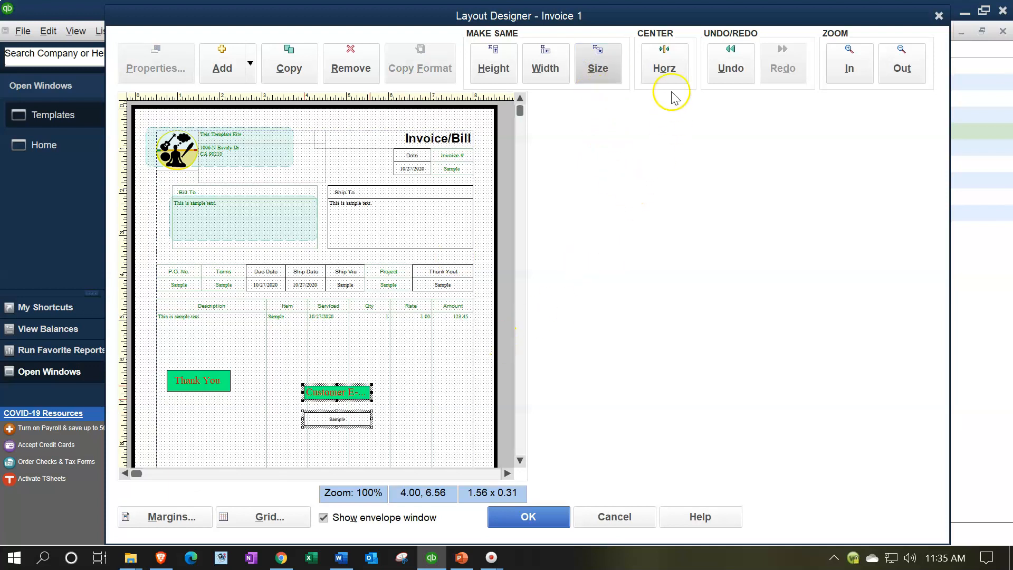
Center the selected Customer E-mail label and data field horizontally on the page
left_click(664, 62)
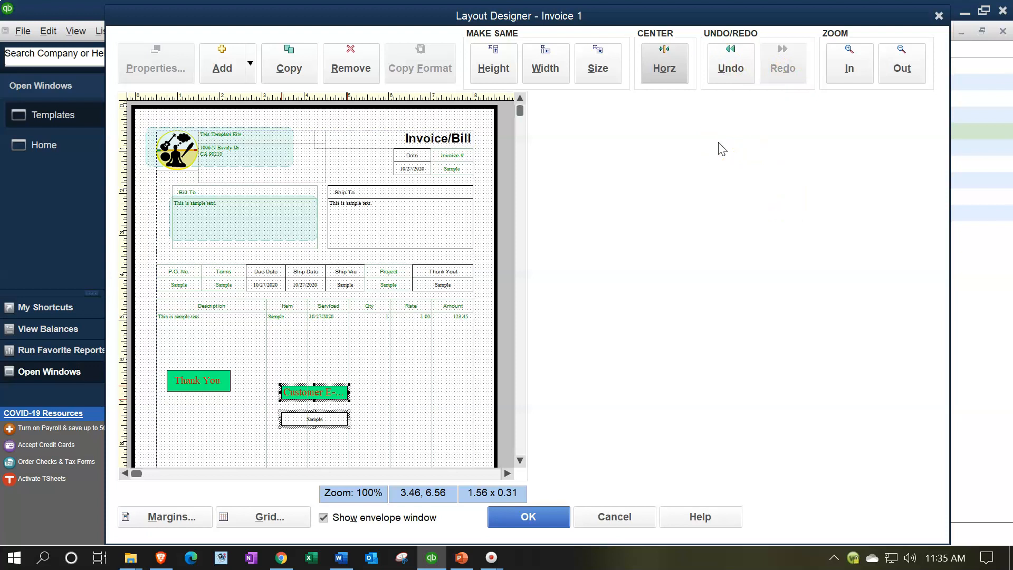
left_click(654, 184)
Shorten the line-item table from its lower edge to about 7.50 x 3.06
left_click_drag(519, 111, 517, 464)
left_click(213, 337)
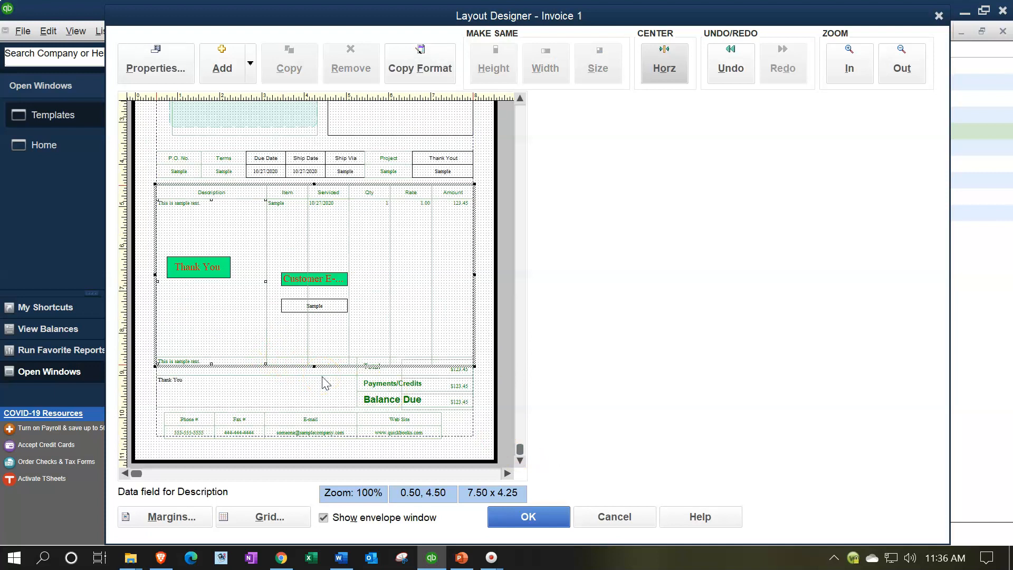
left_click_drag(314, 365, 319, 315)
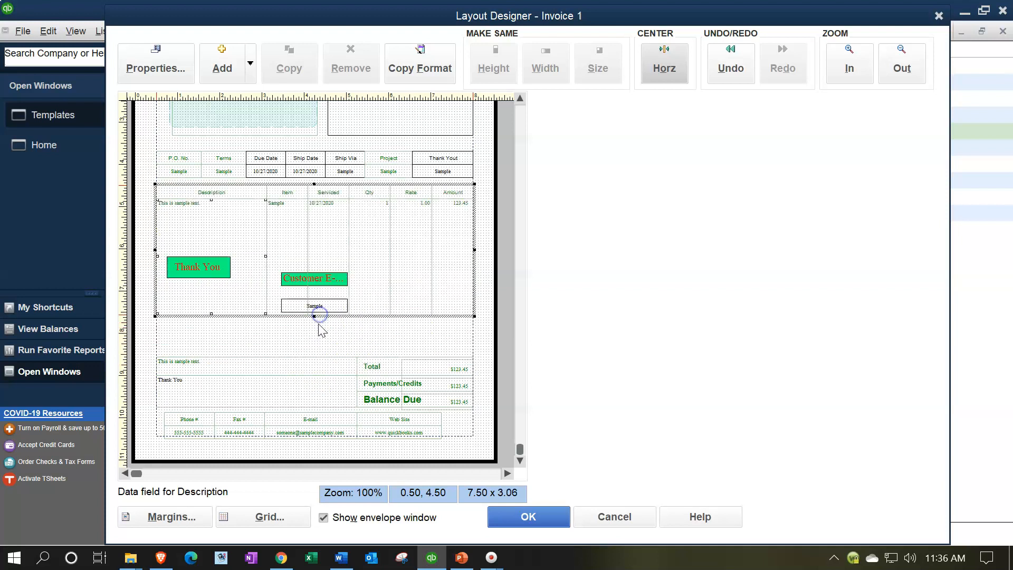
Move the message, totals and contact footer block up against the line-item table, and place the Thank You box beneath it at about 0.56, 9.75
left_click(233, 364)
left_click(145, 340)
left_click_drag(144, 337, 489, 451)
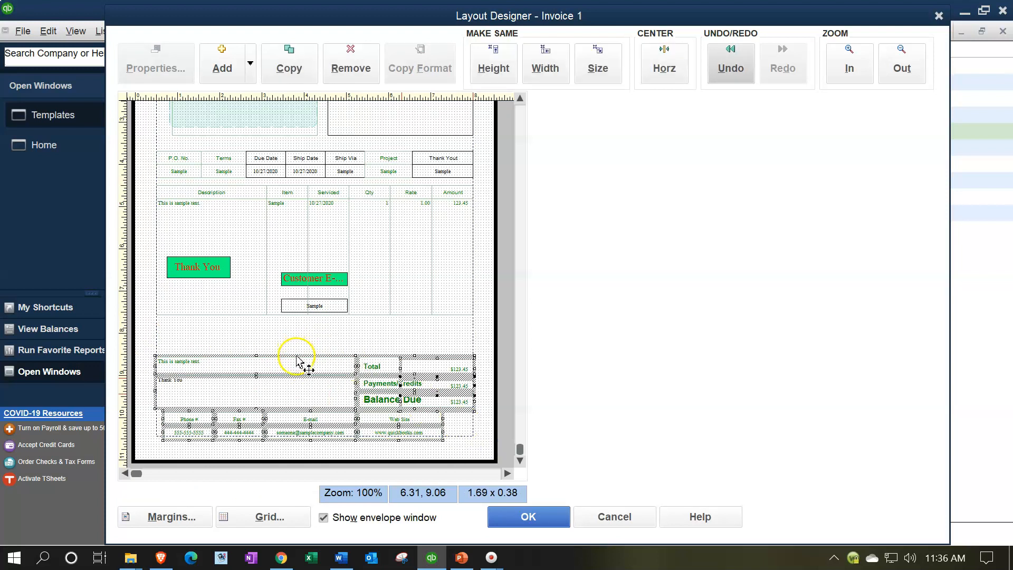
left_click_drag(299, 360, 299, 314)
left_click(221, 268)
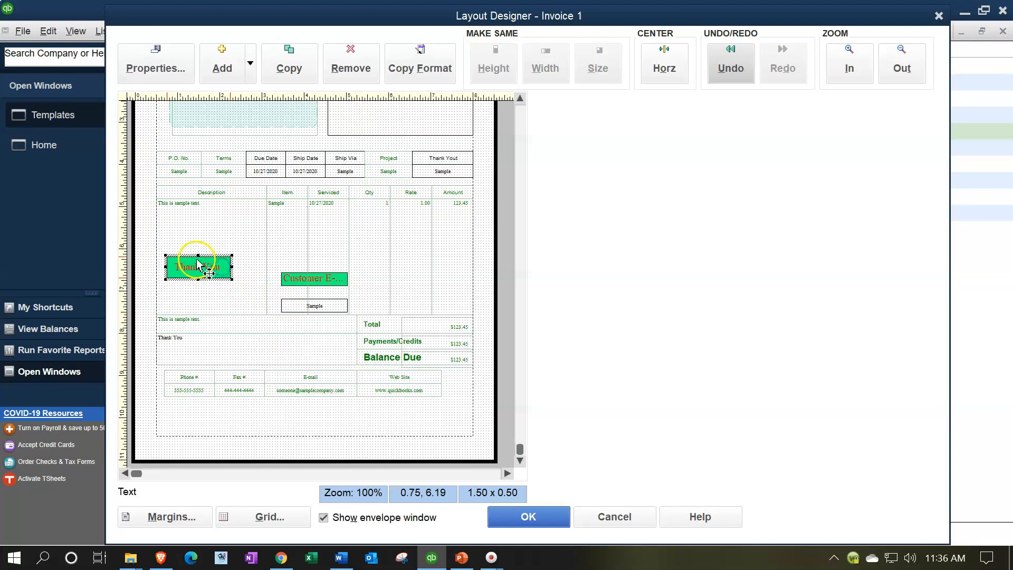
left_click_drag(217, 257, 210, 407)
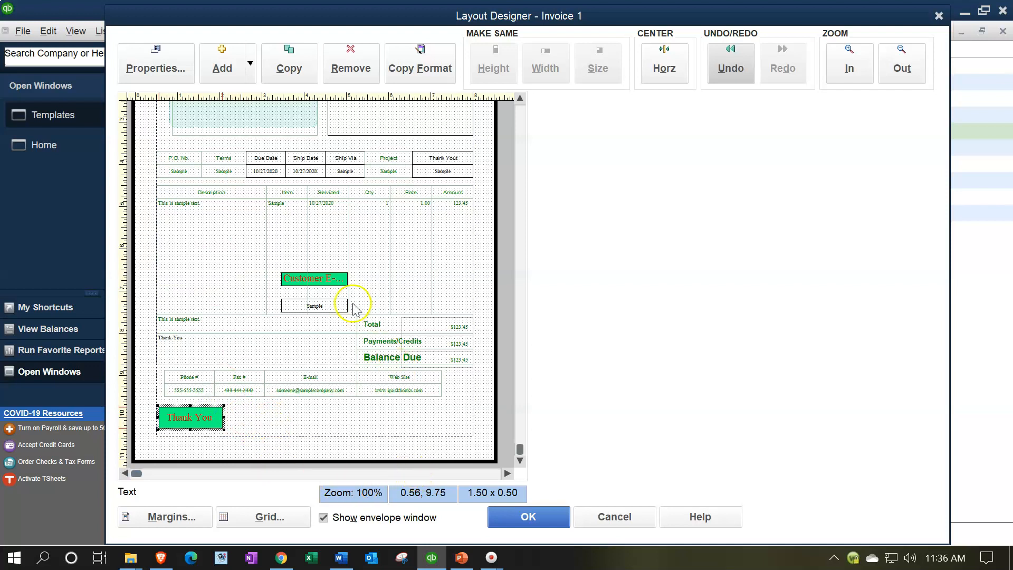
Delete the Customer E-mail label and its data field from the layout
left_click(332, 284)
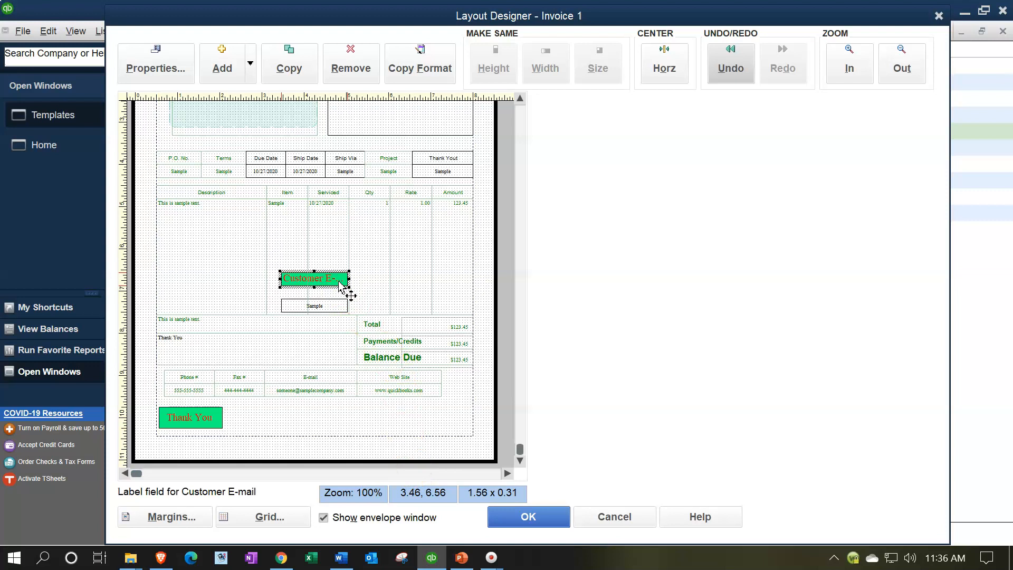
key("Delete")
left_click(331, 306)
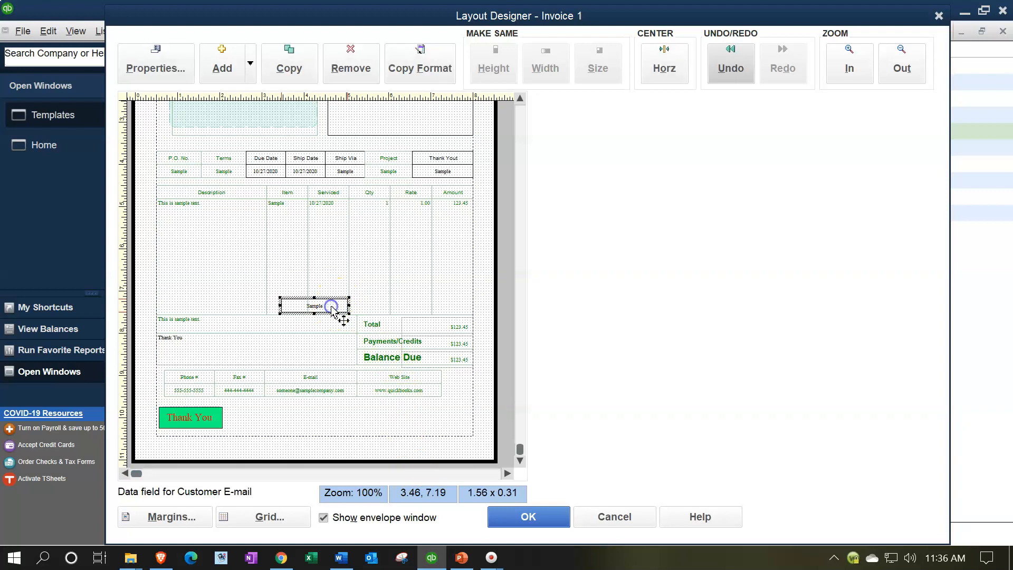
key("Delete")
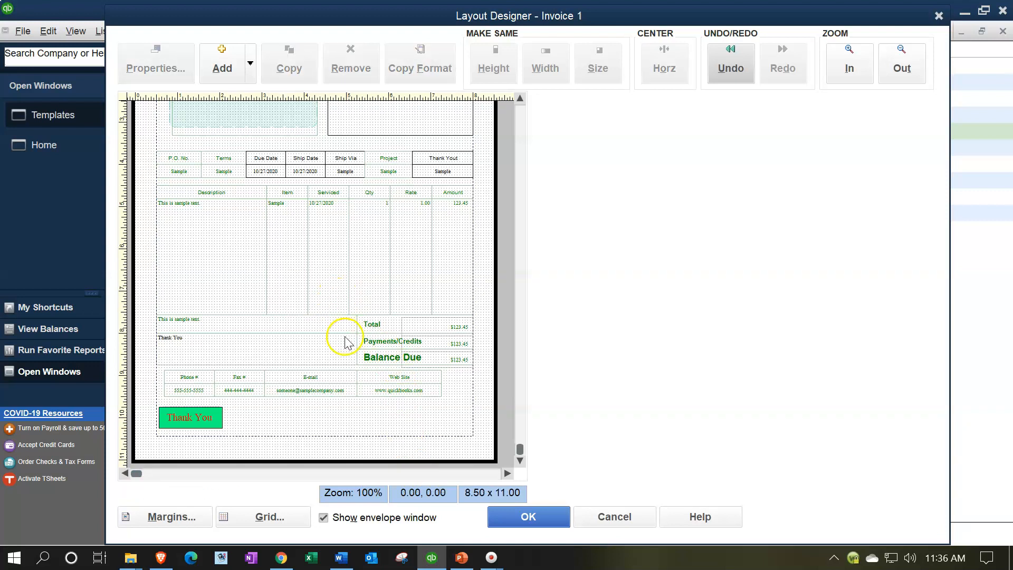
Set the font color of the Invoice/Bill title label to Red
left_click_drag(520, 449, 516, 119)
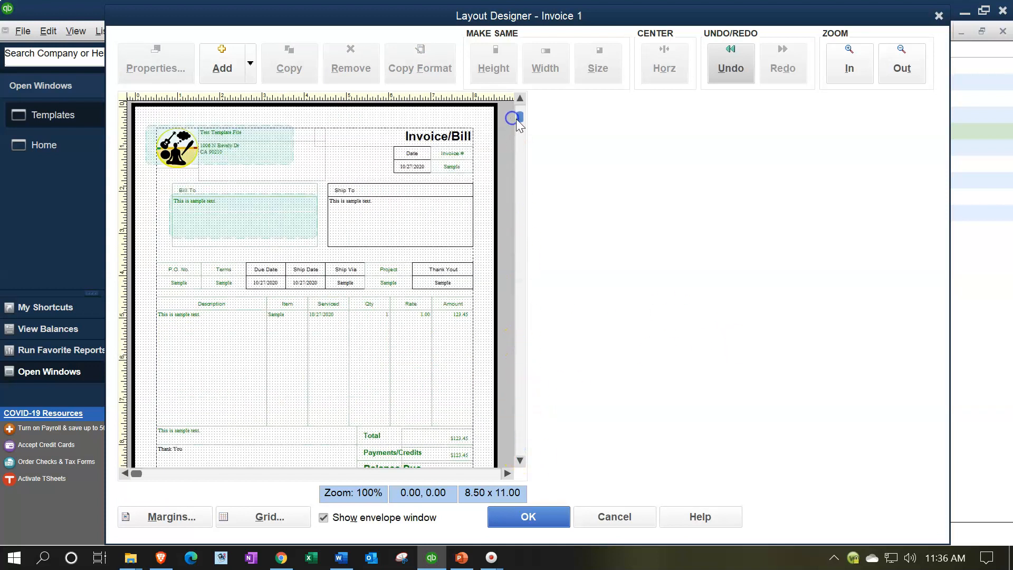
left_click(345, 285)
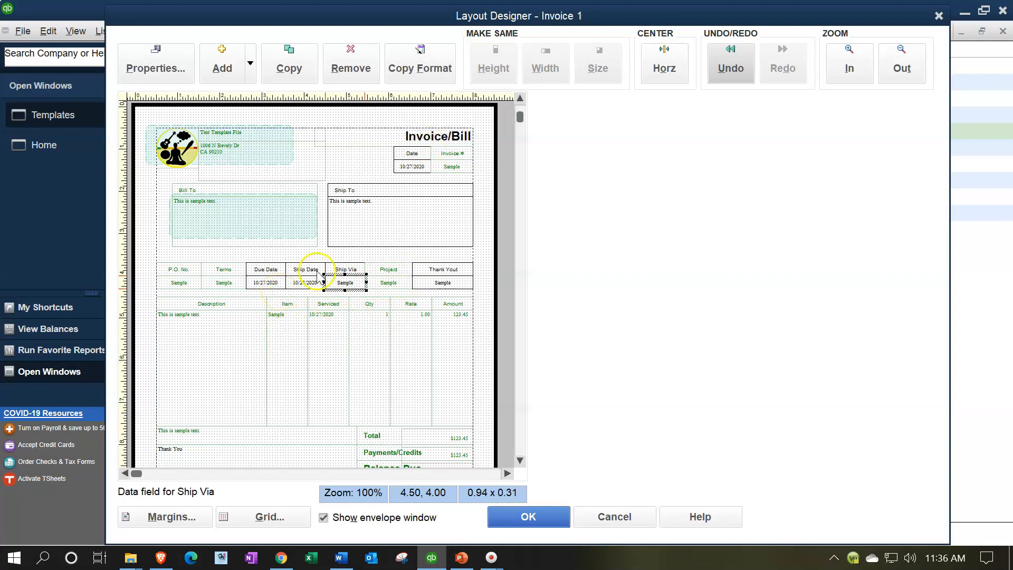
left_click(412, 141)
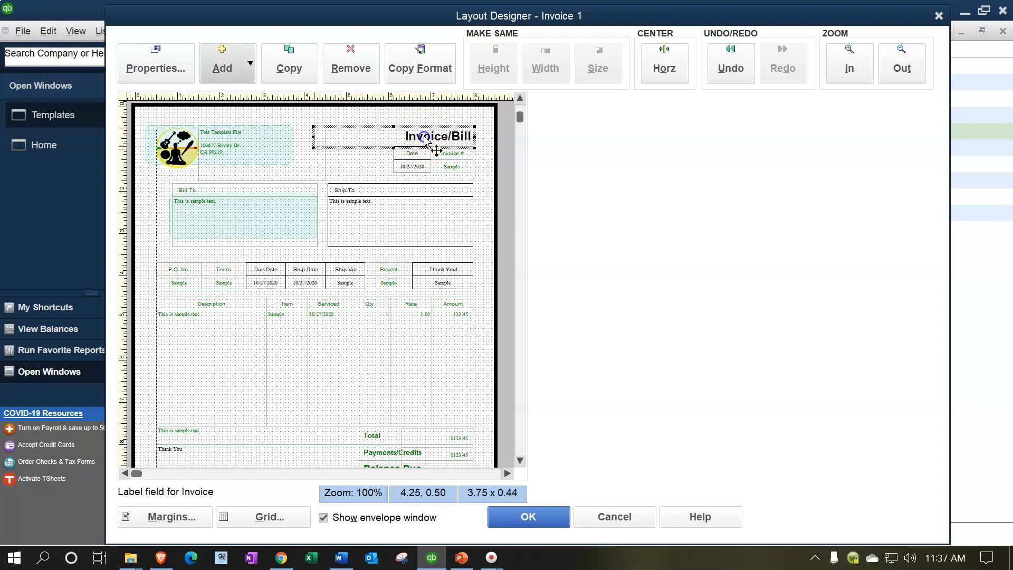
double_click(425, 132)
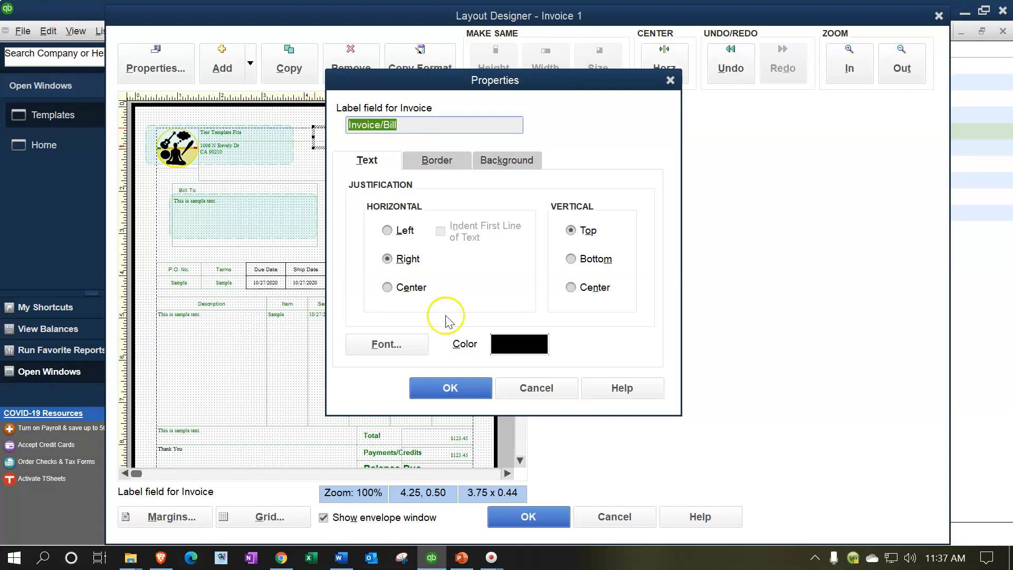
left_click(417, 344)
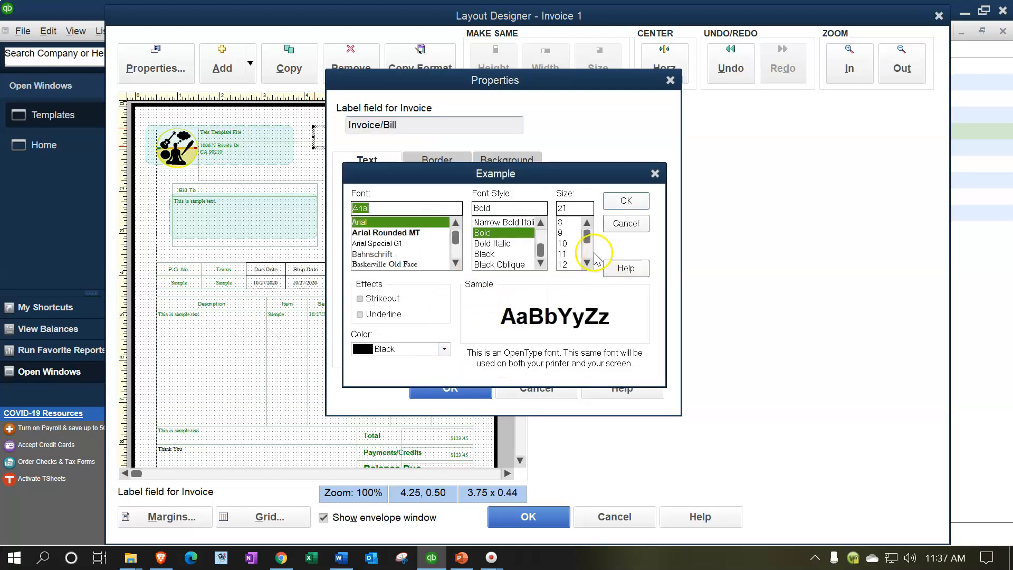
left_click(420, 350)
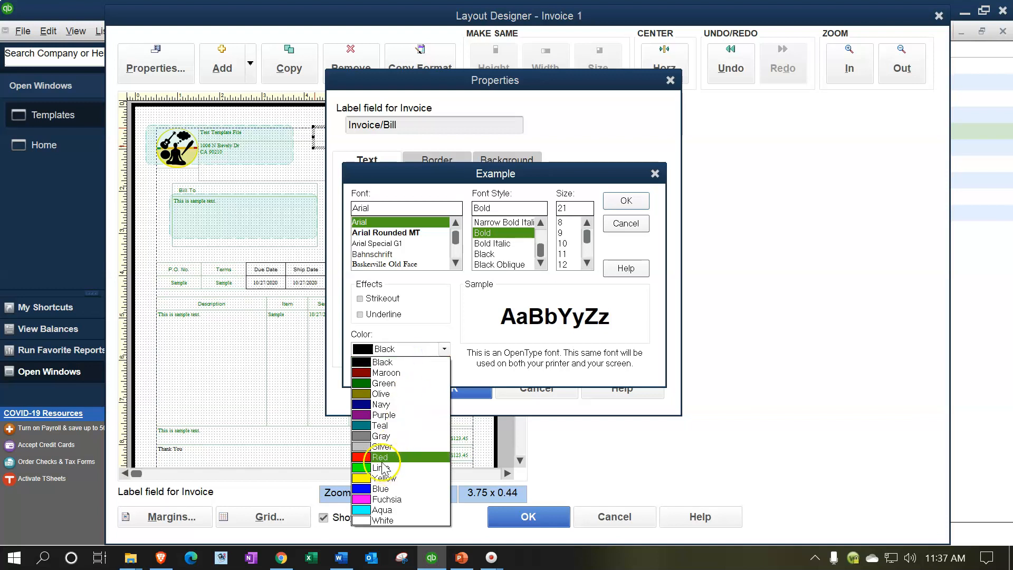
left_click(381, 457)
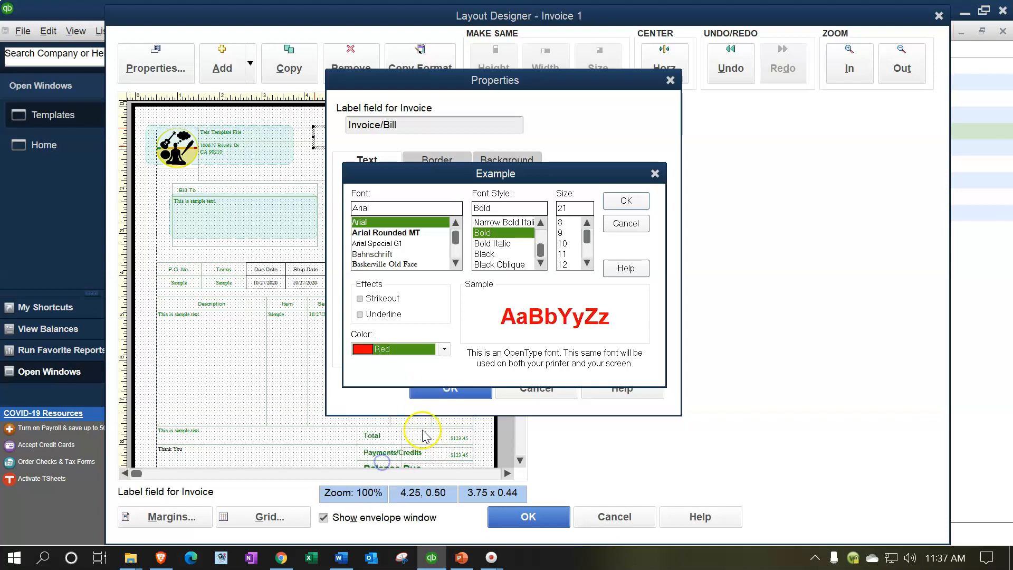
left_click(626, 200)
left_click(450, 387)
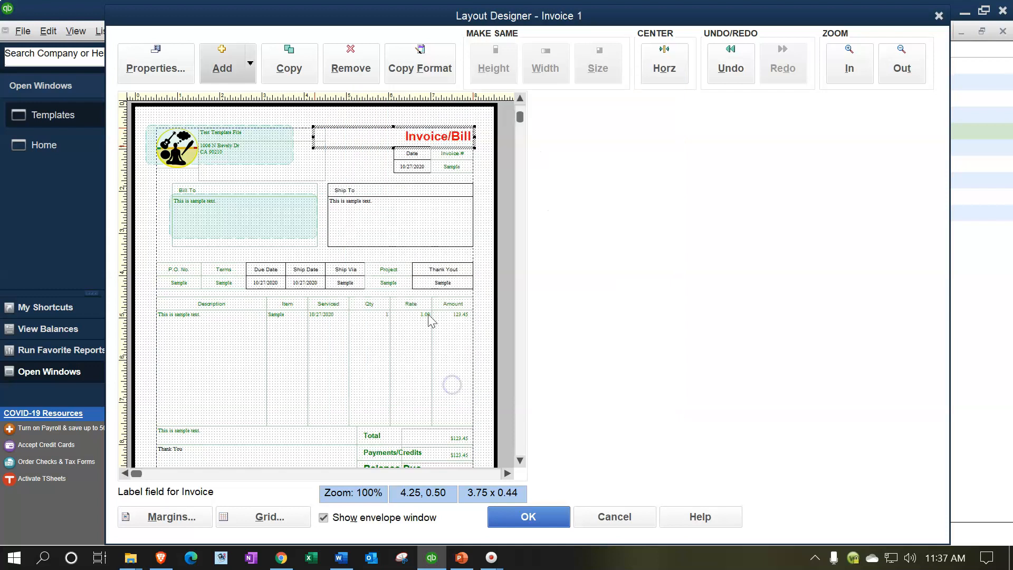
Select the Due Date, Ship Date and Ship Via labels together with their data fields
left_click(408, 237)
left_click(272, 273)
left_click(266, 283, "shift")
left_click(306, 283, "shift")
left_click(306, 269, "shift")
left_click(346, 283, "shift")
left_click(346, 270, "shift")
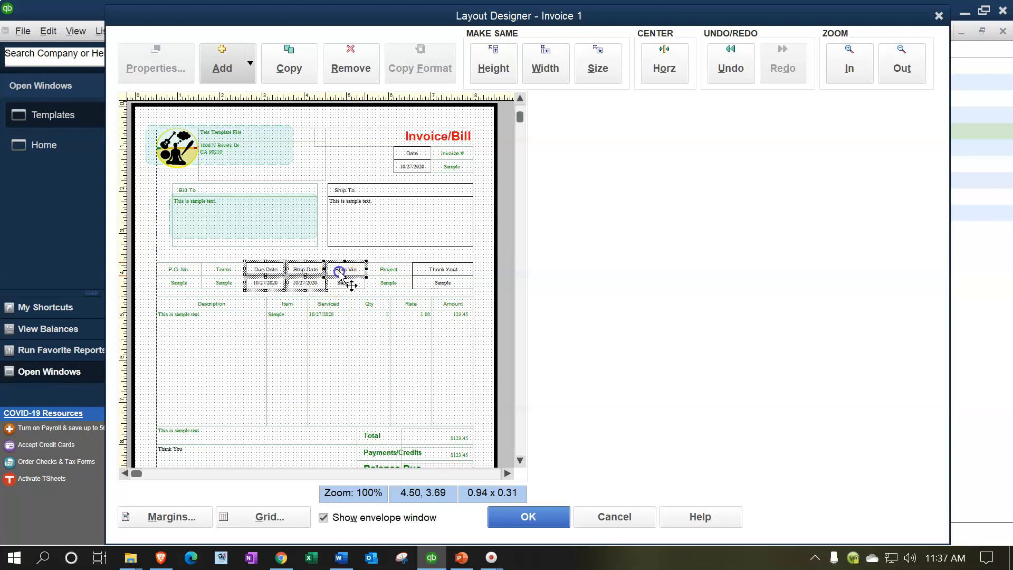
left_click(349, 283)
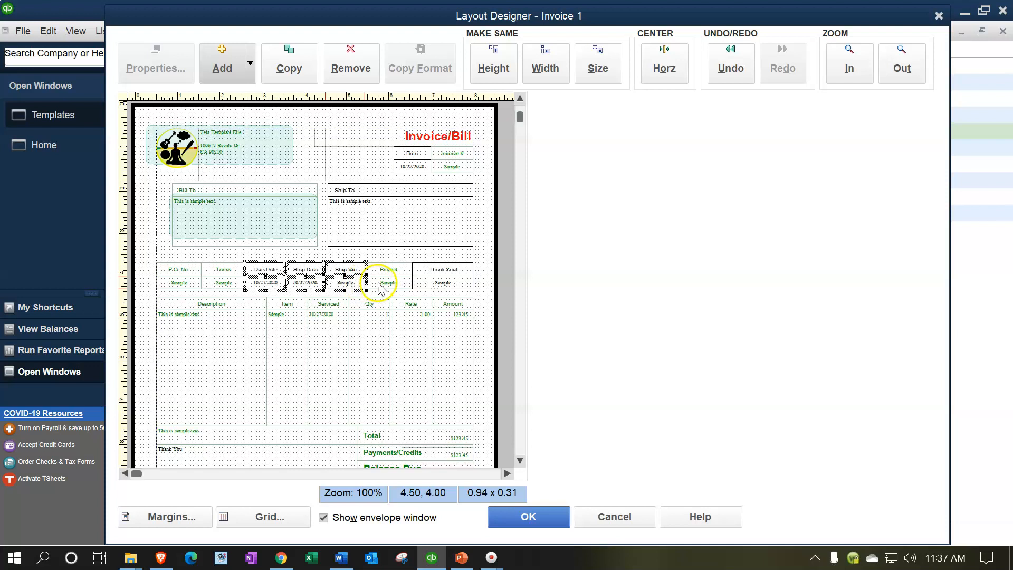
Copy the Project label's format to the Ship Via, Ship Date and Due Date labels and their data fields
left_click(389, 269)
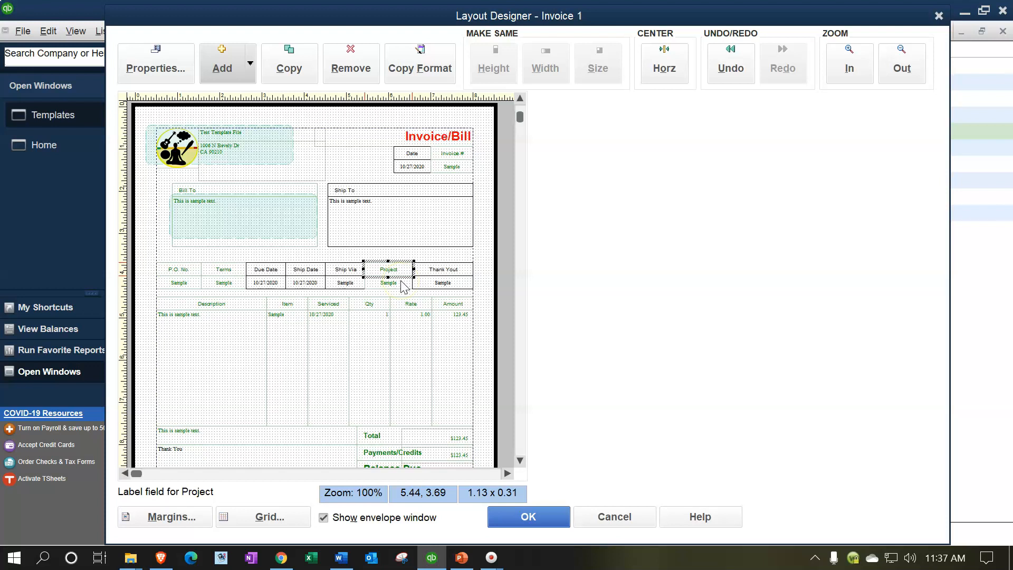
left_click(420, 59)
left_click(343, 271)
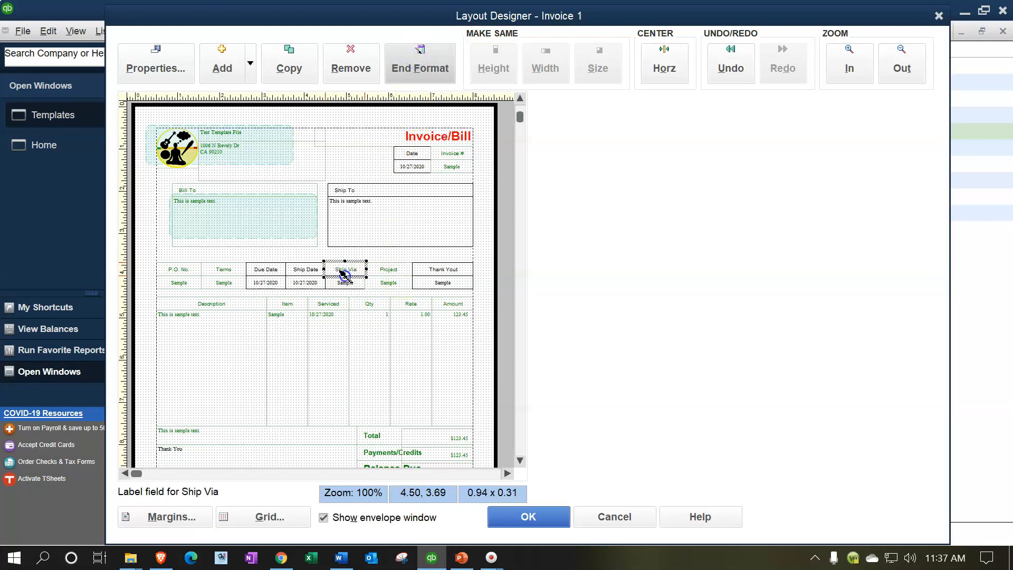
left_click(309, 270)
left_click(265, 278)
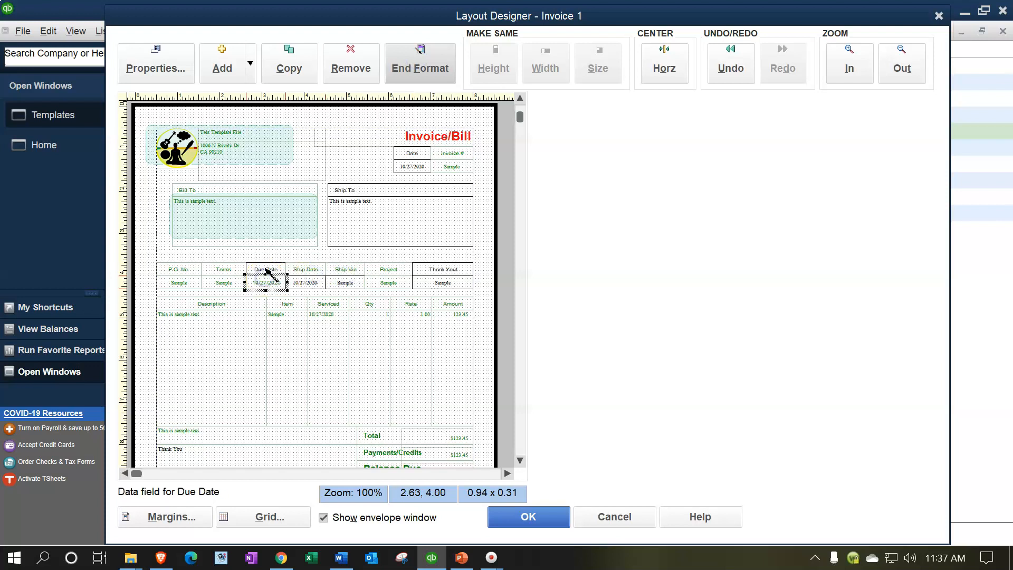
left_click(258, 274)
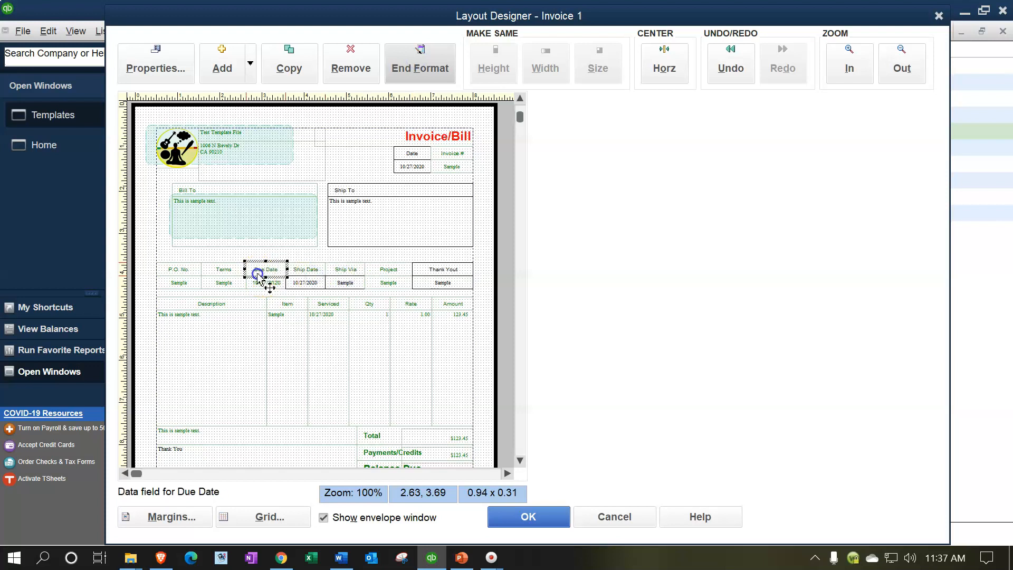
left_click(307, 290)
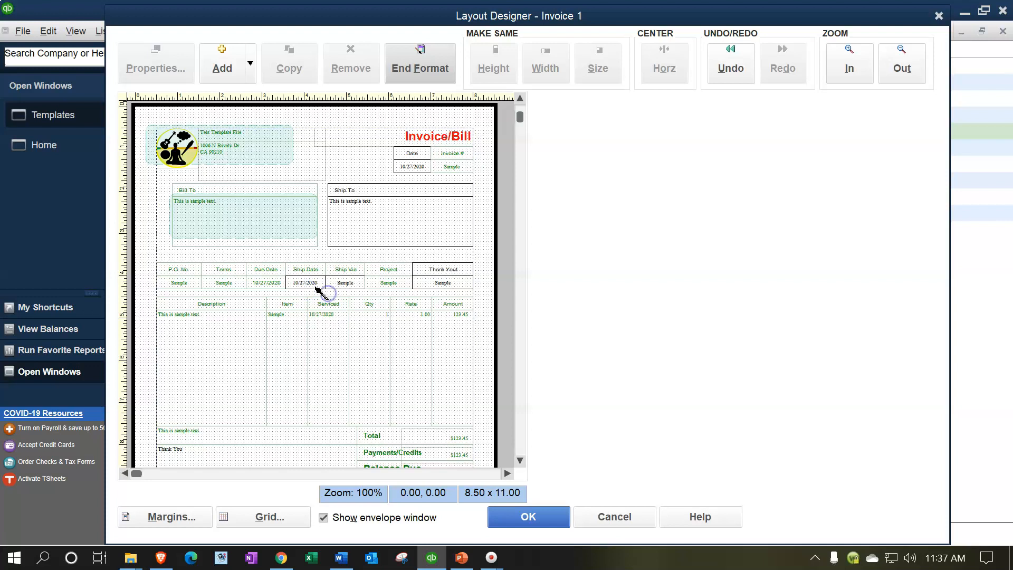
left_click(316, 284)
left_click(346, 285)
Apply the copied format to the Thank You column's label and data field and to the Ship To label and data field, and end format copying
left_click(450, 280)
left_click(430, 269)
left_click(405, 237)
left_click(369, 194)
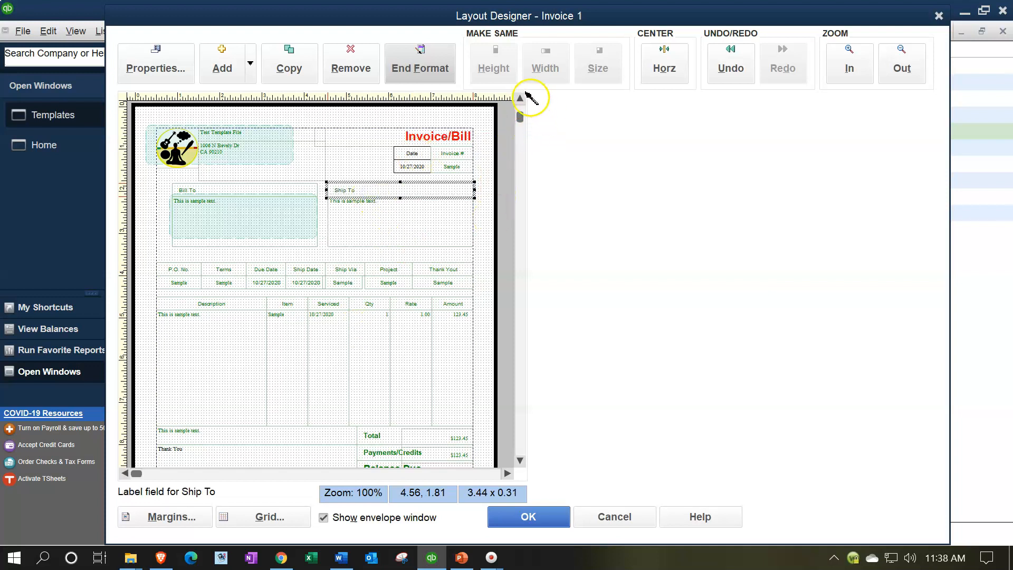
left_click(436, 72)
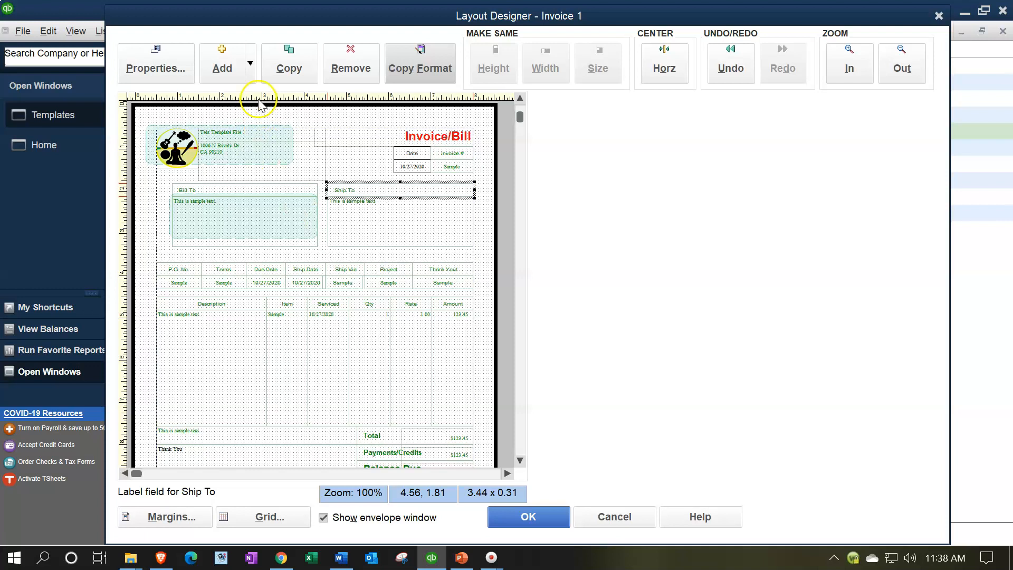
Add the paw.gif image to the layout and position it in the Description column at about 0.88, 5.81
left_click(251, 64)
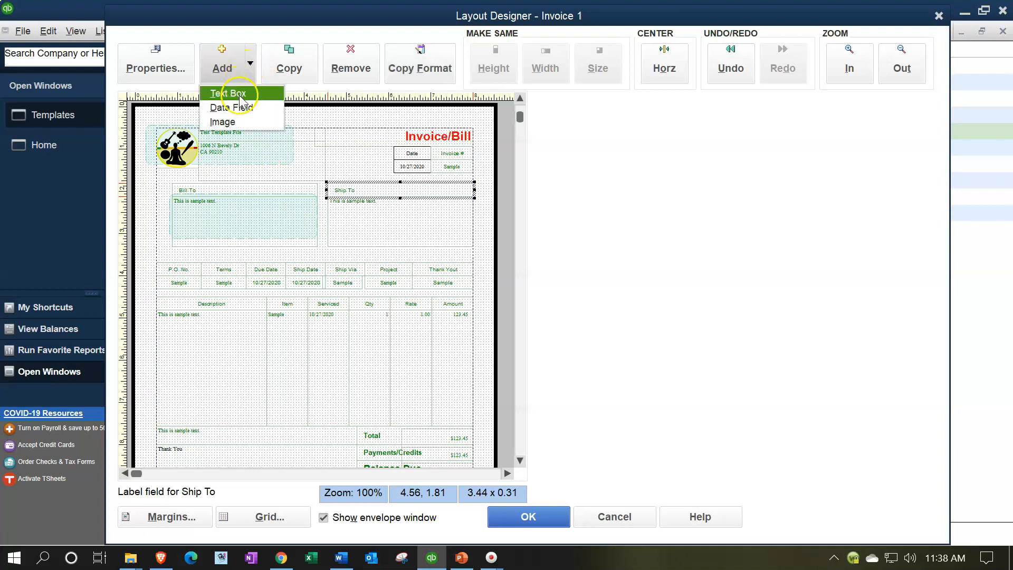
left_click(246, 123)
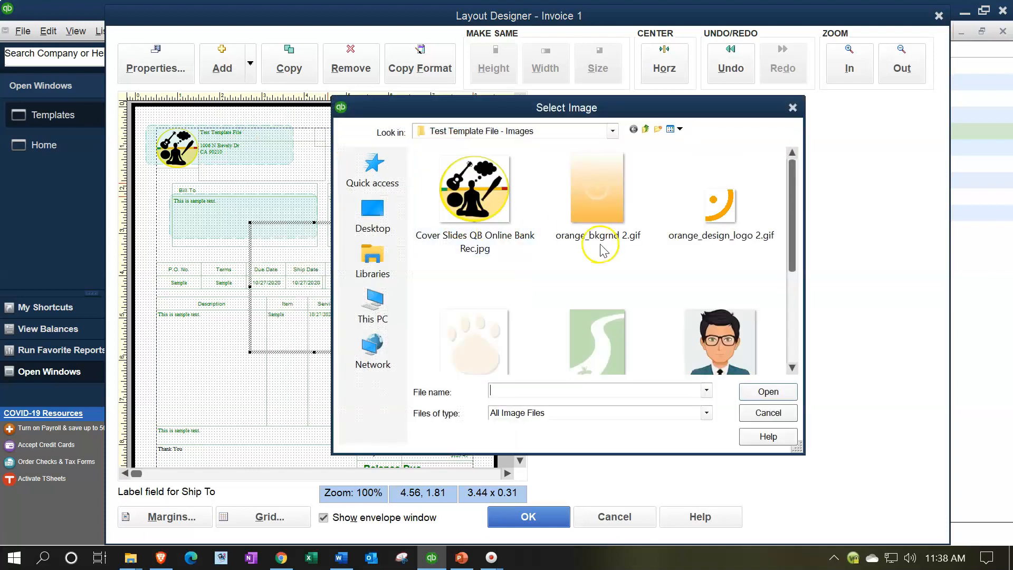
scroll(607, 253, "down", 1)
double_click(496, 276)
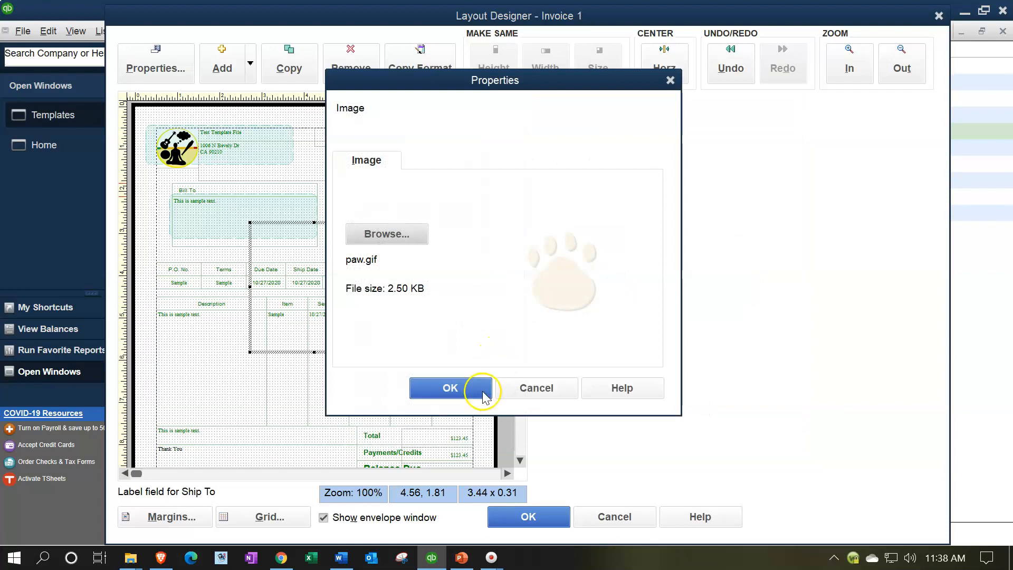
left_click(483, 395)
left_click_drag(277, 246, 196, 374)
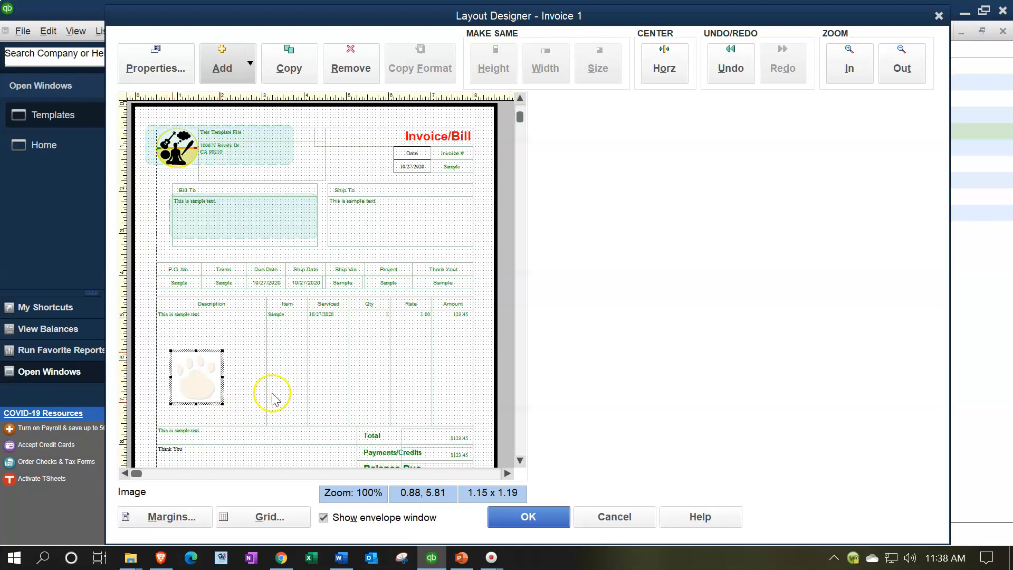